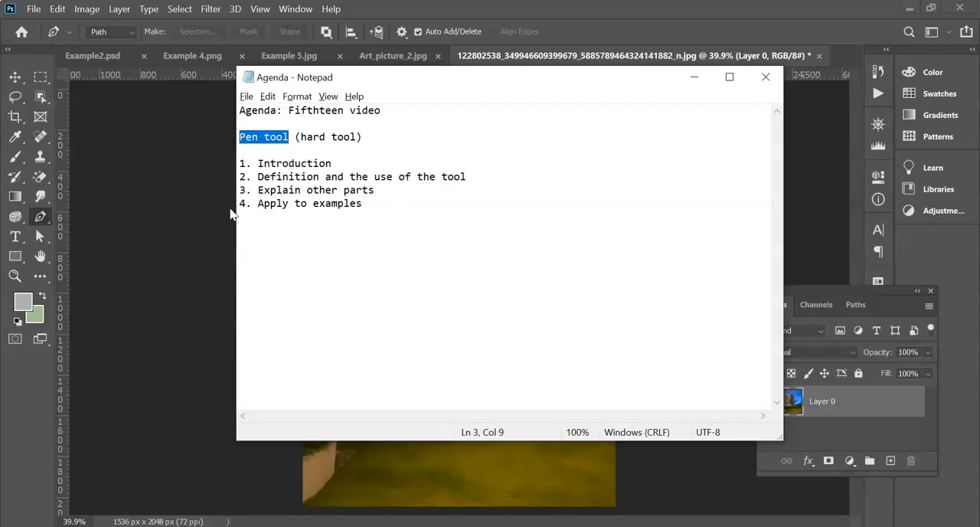
- Examine the finished glowing outlines in Art_picture_2.jpg and return to the original night photo of the building
{"action": "left_click", "coordinate": [694, 77]}
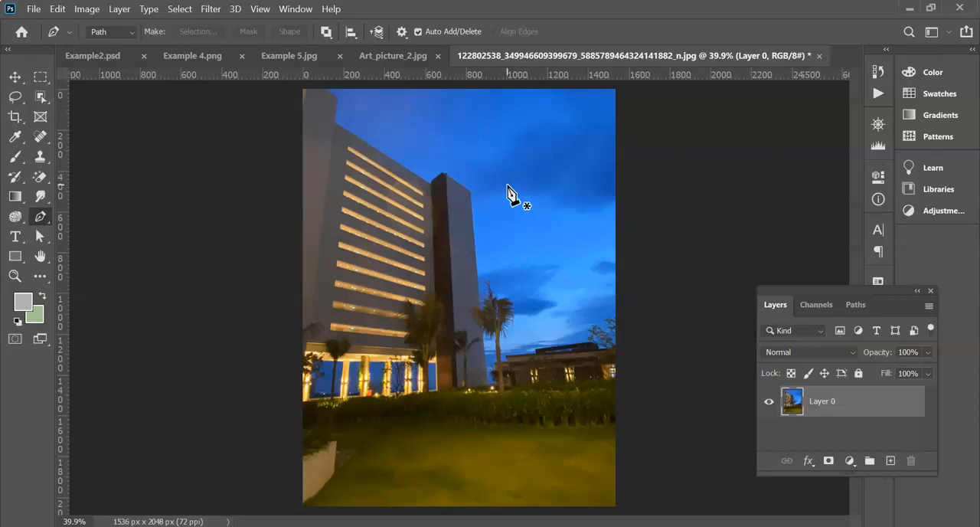
{"action": "left_click", "coordinate": [389, 56]}
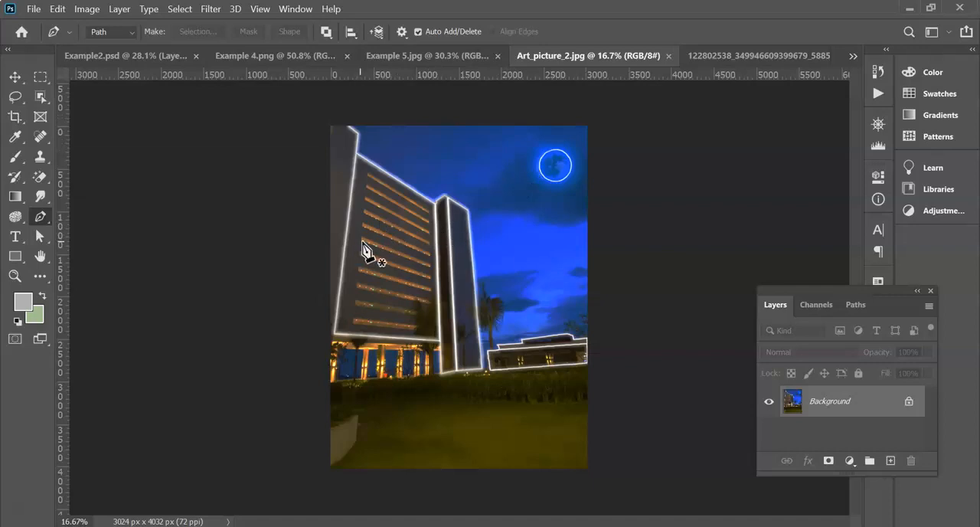
{"action": "scroll", "coordinate": [471, 264], "scroll_direction": "up", "scroll_amount": 3}
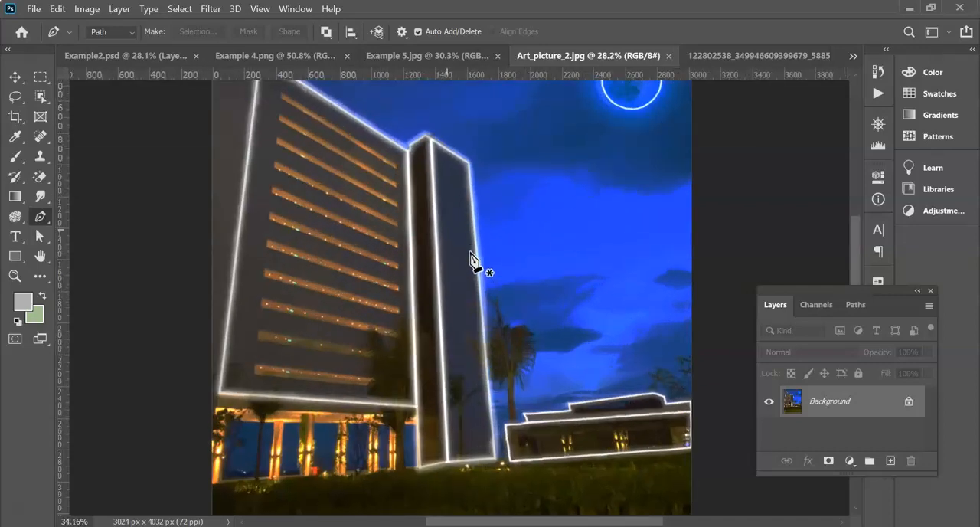
{"action": "scroll", "coordinate": [471, 259], "scroll_direction": "down", "scroll_amount": 1}
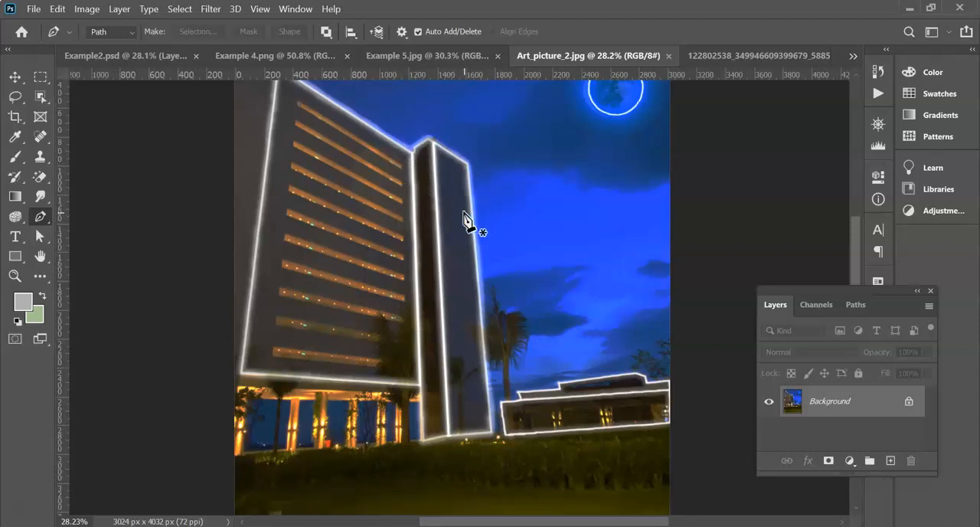
{"action": "scroll", "coordinate": [506, 213], "scroll_direction": "up", "scroll_amount": 3}
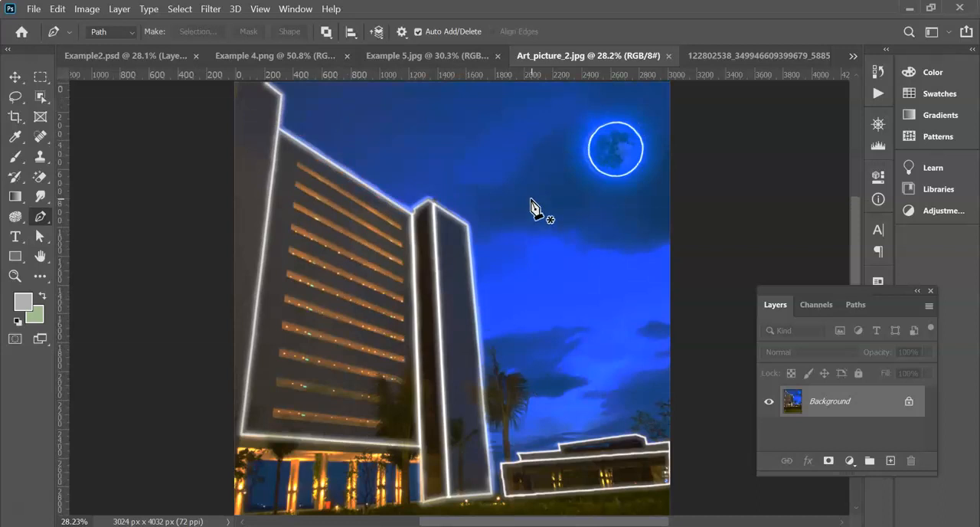
{"action": "left_click", "coordinate": [727, 56]}
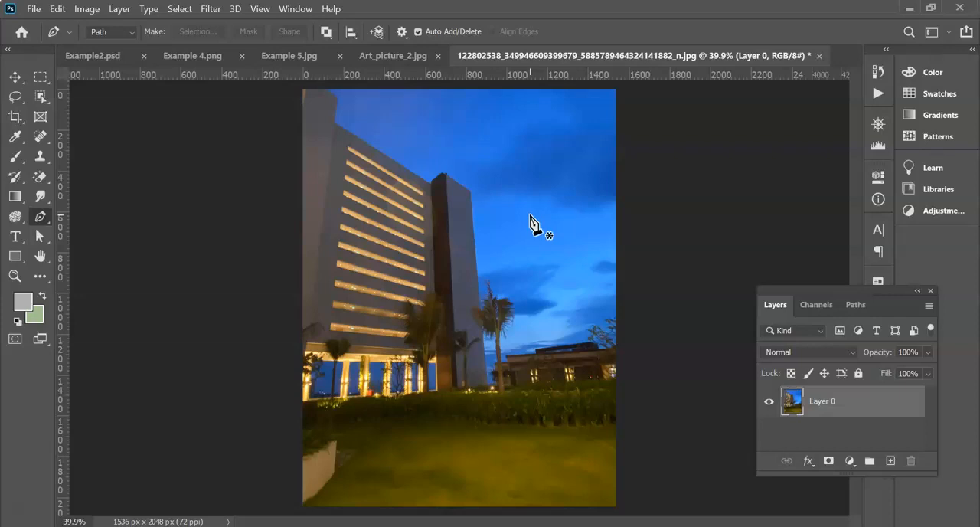
- Activate the Pen Tool and add a new empty layer above the building photo, keeping that layer selected
{"action": "scroll", "coordinate": [525, 226], "scroll_direction": "up", "scroll_amount": 6}
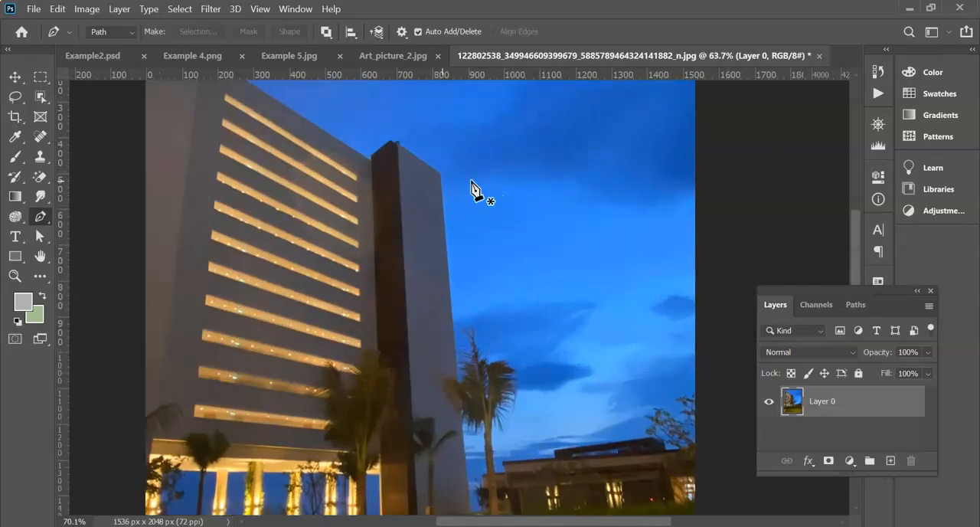
{"action": "right_click", "coordinate": [39, 217]}
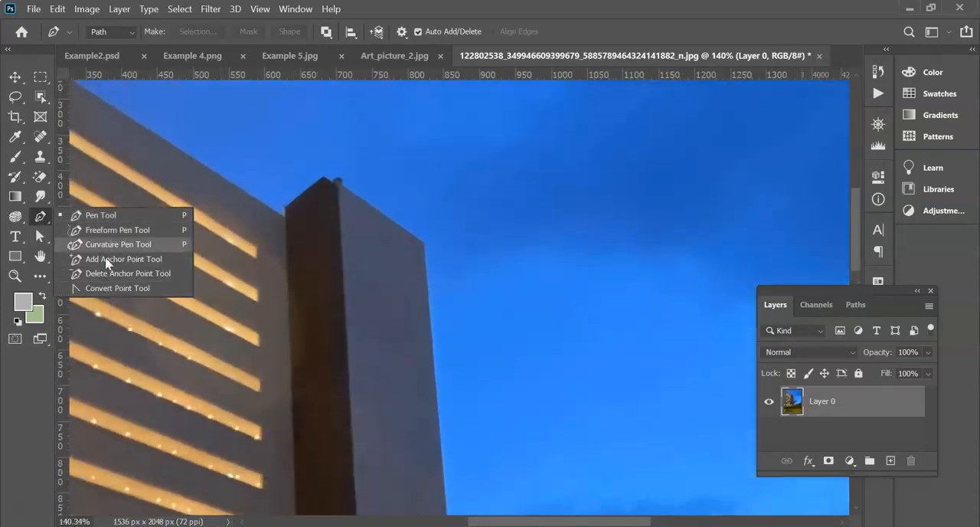
{"action": "left_click", "coordinate": [105, 222]}
{"action": "scroll", "coordinate": [292, 345], "scroll_direction": "left", "scroll_amount": 3}
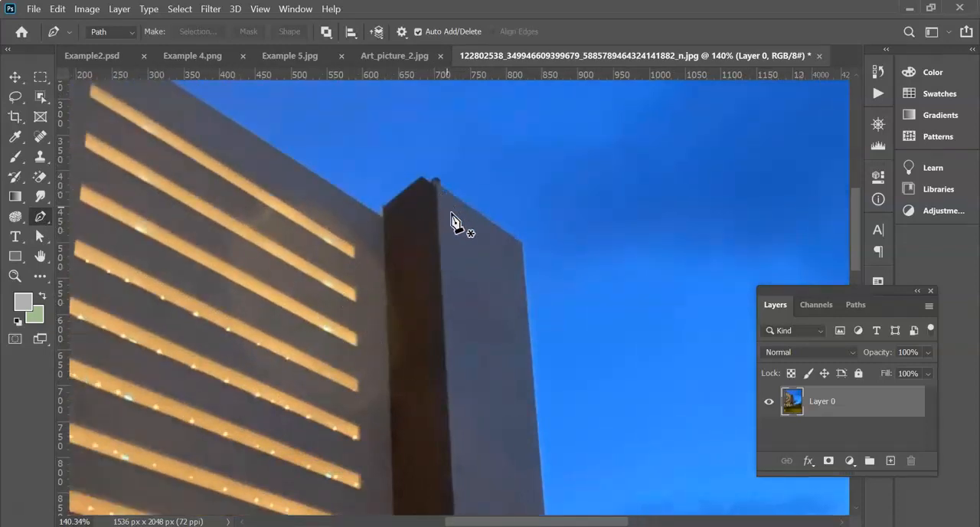
{"action": "left_click", "coordinate": [891, 461]}
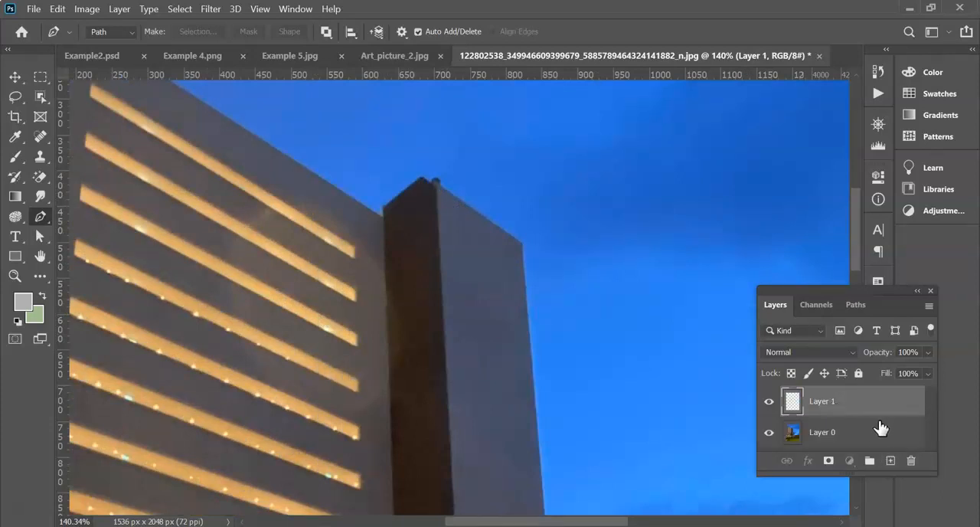
{"action": "left_click", "coordinate": [830, 436]}
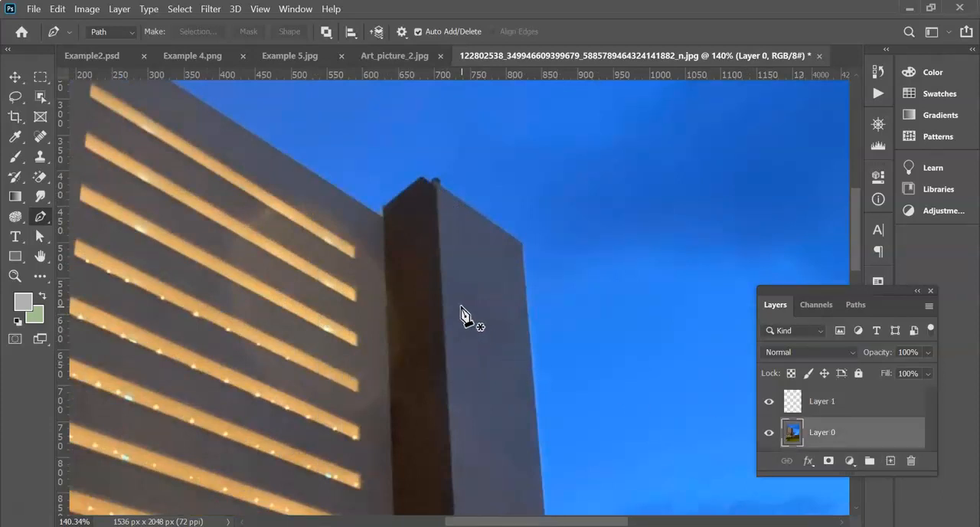
{"action": "scroll", "coordinate": [464, 319], "scroll_direction": "down", "scroll_amount": 3}
{"action": "scroll", "coordinate": [464, 315], "scroll_direction": "up", "scroll_amount": 5}
{"action": "scroll", "coordinate": [463, 316], "scroll_direction": "left", "scroll_amount": 3}
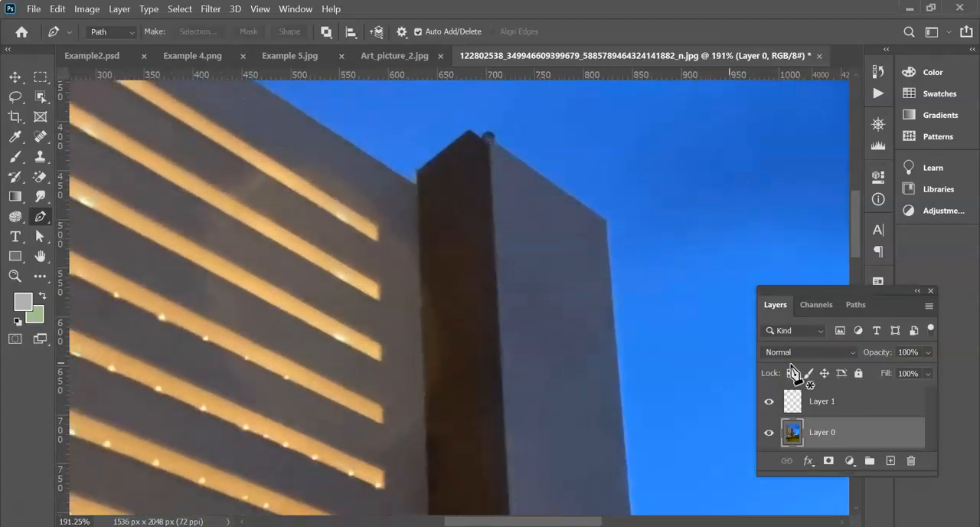
{"action": "left_click", "coordinate": [850, 402]}
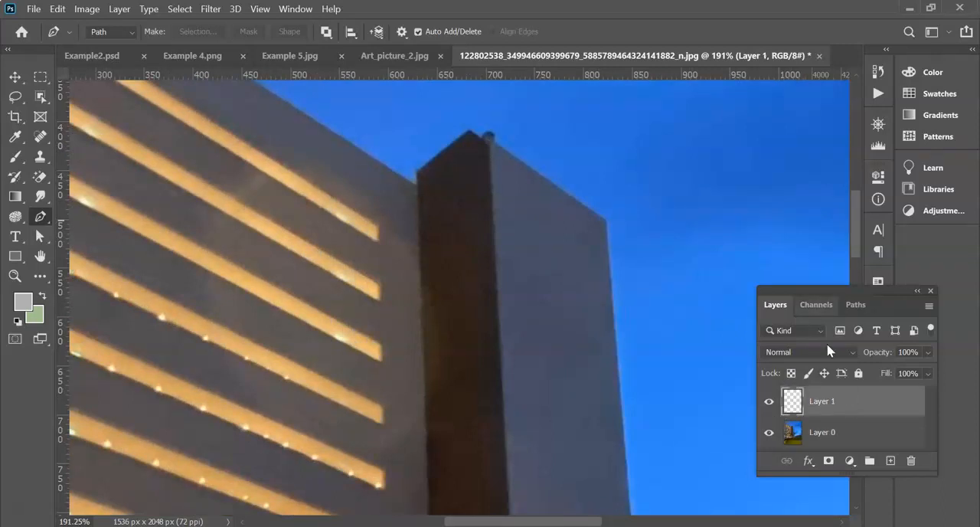
- Start a pen path at the tower's top corner, where its dark and light faces meet
{"action": "left_click", "coordinate": [489, 135]}
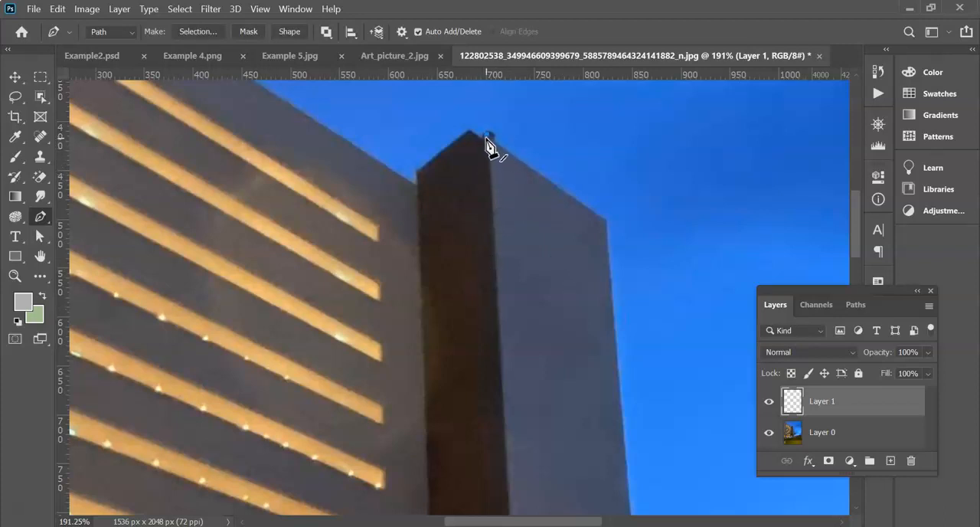
{"action": "mouse_move", "coordinate": [488, 147]}
{"action": "left_mouse_down"}
{"action": "mouse_move", "coordinate": [533, 214]}
{"action": "mouse_move", "coordinate": [487, 121]}
{"action": "mouse_move", "coordinate": [506, 108]}
{"action": "mouse_move", "coordinate": [494, 143]}
{"action": "left_mouse_up"}
{"action": "left_click", "coordinate": [488, 140]}
{"action": "scroll", "coordinate": [490, 153], "scroll_direction": "down", "scroll_amount": 6}
{"action": "scroll", "coordinate": [503, 276], "scroll_direction": "up", "scroll_amount": 1}
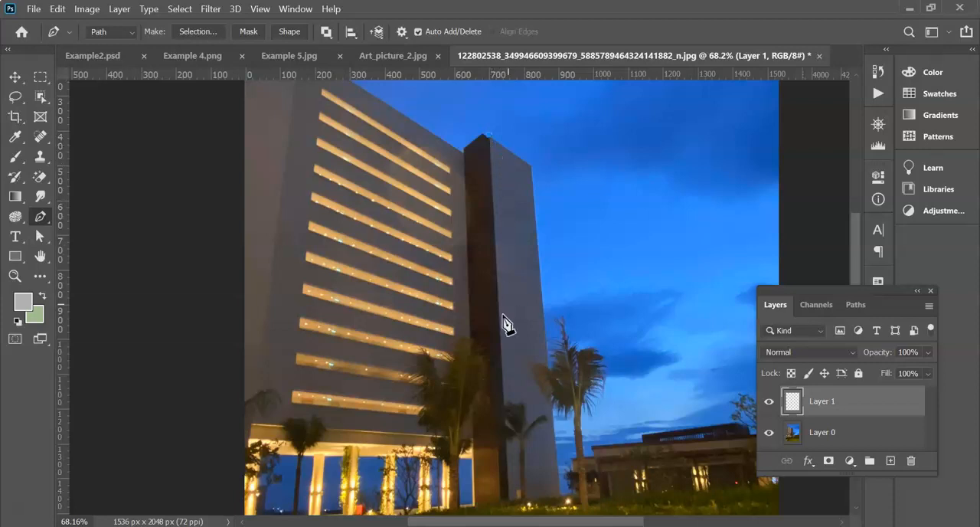
{"action": "scroll", "coordinate": [509, 429], "scroll_direction": "up", "scroll_amount": 5}
{"action": "scroll", "coordinate": [512, 459], "scroll_direction": "up", "scroll_amount": 8}
{"action": "scroll", "coordinate": [510, 440], "scroll_direction": "down", "scroll_amount": 3}
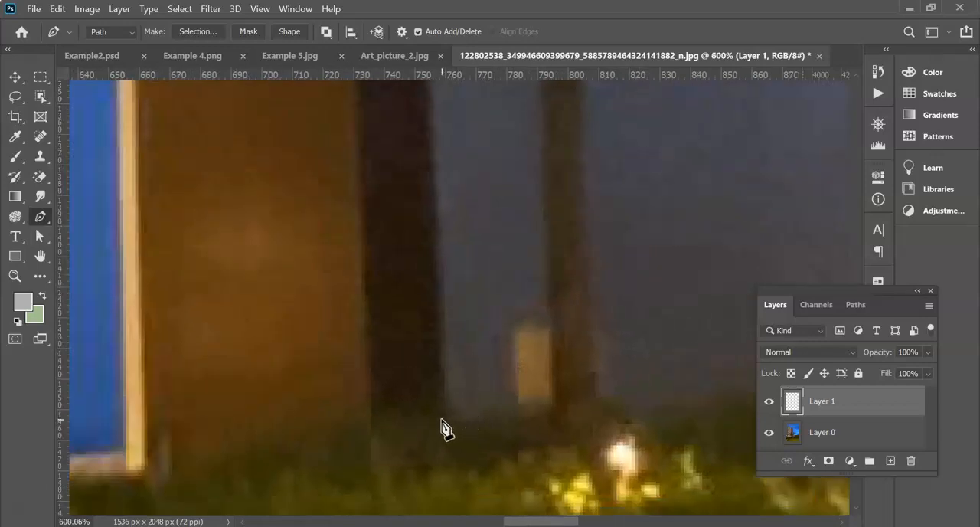
{"action": "left_click", "coordinate": [442, 427]}
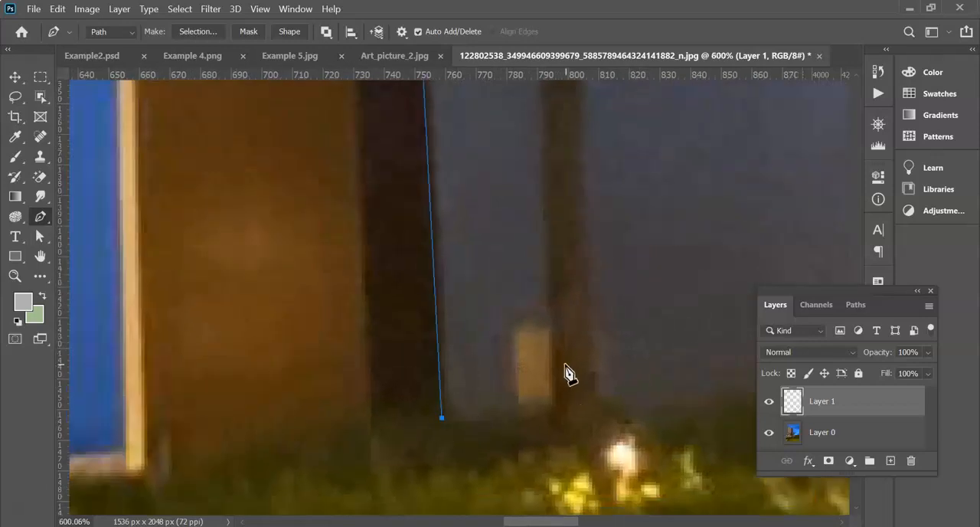
{"action": "scroll", "coordinate": [490, 301], "scroll_direction": "up", "scroll_amount": 2}
{"action": "scroll", "coordinate": [490, 301], "scroll_direction": "down", "scroll_amount": 6}
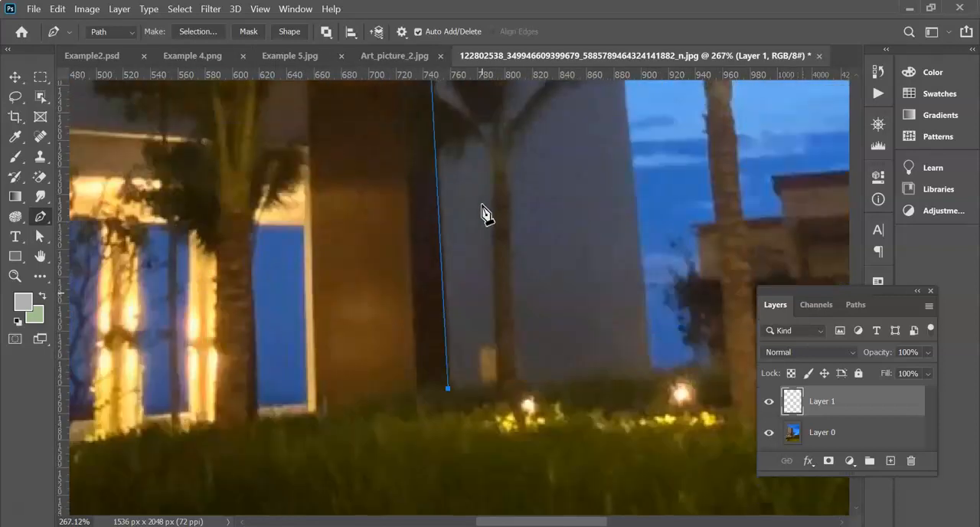
{"action": "scroll", "coordinate": [475, 207], "scroll_direction": "up", "scroll_amount": 4}
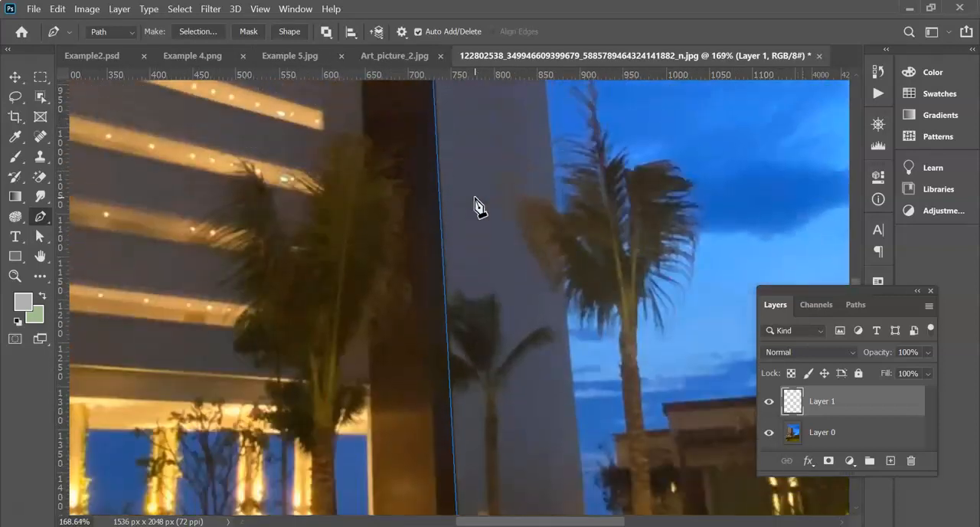
{"action": "left_click", "coordinate": [440, 251]}
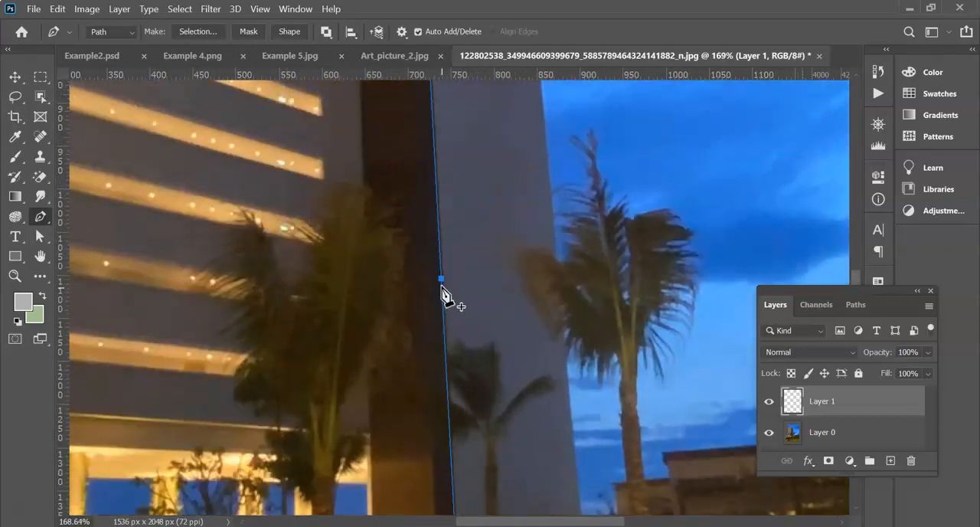
{"action": "left_click", "coordinate": [446, 368]}
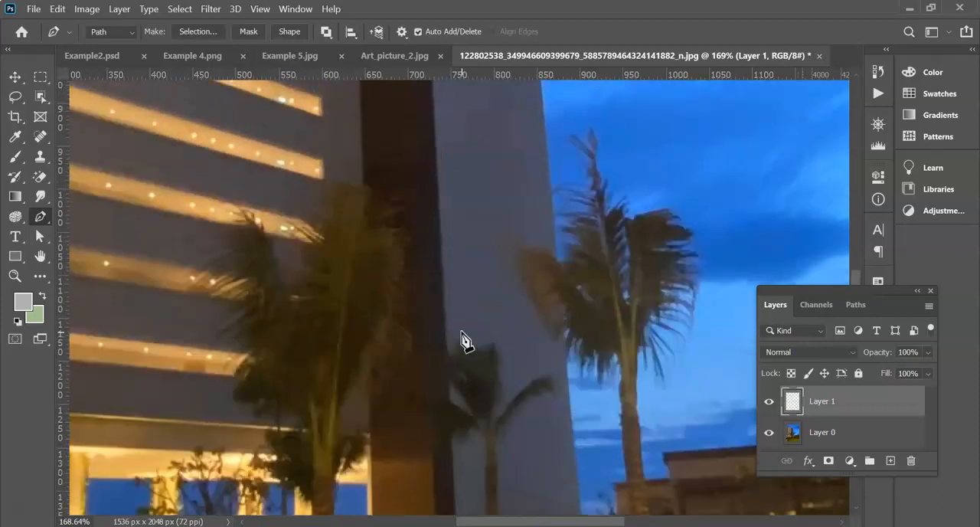
- Draw a straight path segment from the tower's top corner down the edge between its two faces to the grass line
{"action": "scroll", "coordinate": [465, 257], "scroll_direction": "up", "scroll_amount": 4}
{"action": "scroll", "coordinate": [464, 257], "scroll_direction": "down", "scroll_amount": 6}
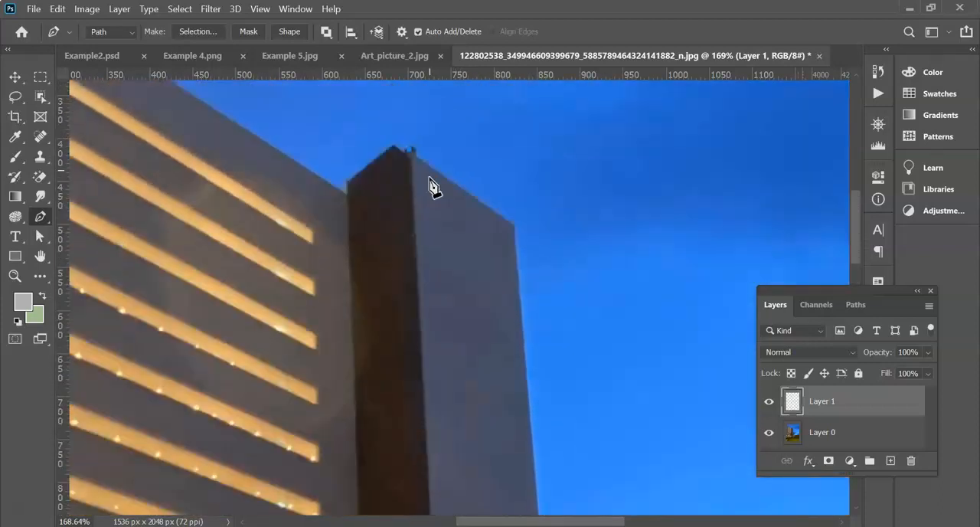
{"action": "scroll", "coordinate": [459, 345], "scroll_direction": "down", "scroll_amount": 2}
{"action": "scroll", "coordinate": [448, 394], "scroll_direction": "up", "scroll_amount": 8}
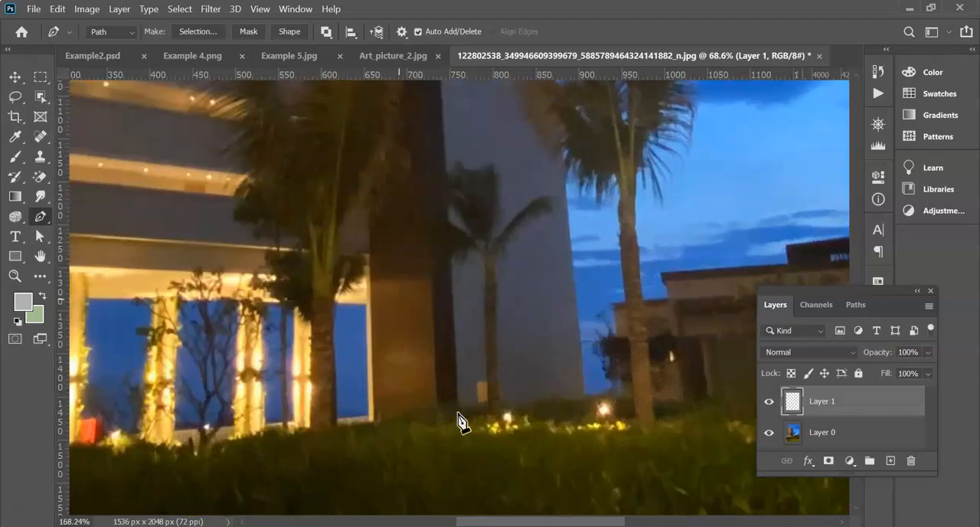
{"action": "left_click", "coordinate": [461, 428]}
{"action": "scroll", "coordinate": [543, 262], "scroll_direction": "up", "scroll_amount": 3}
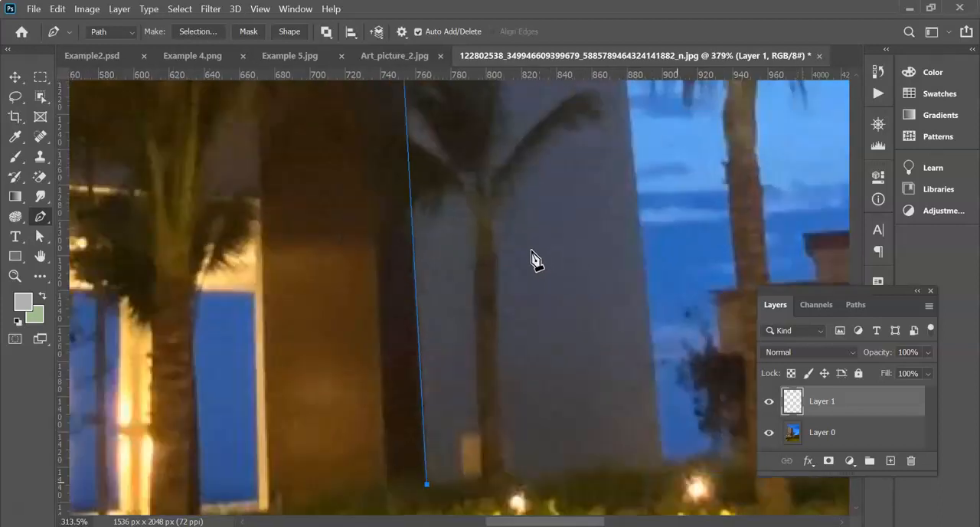
{"action": "scroll", "coordinate": [532, 262], "scroll_direction": "down", "scroll_amount": 5}
{"action": "scroll", "coordinate": [521, 240], "scroll_direction": "up", "scroll_amount": 4}
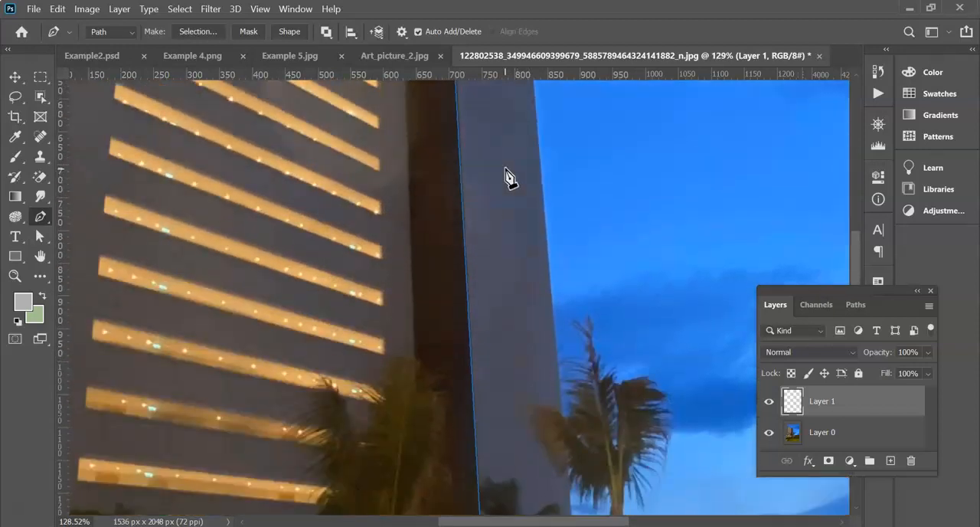
{"action": "scroll", "coordinate": [508, 178], "scroll_direction": "up", "scroll_amount": 3}
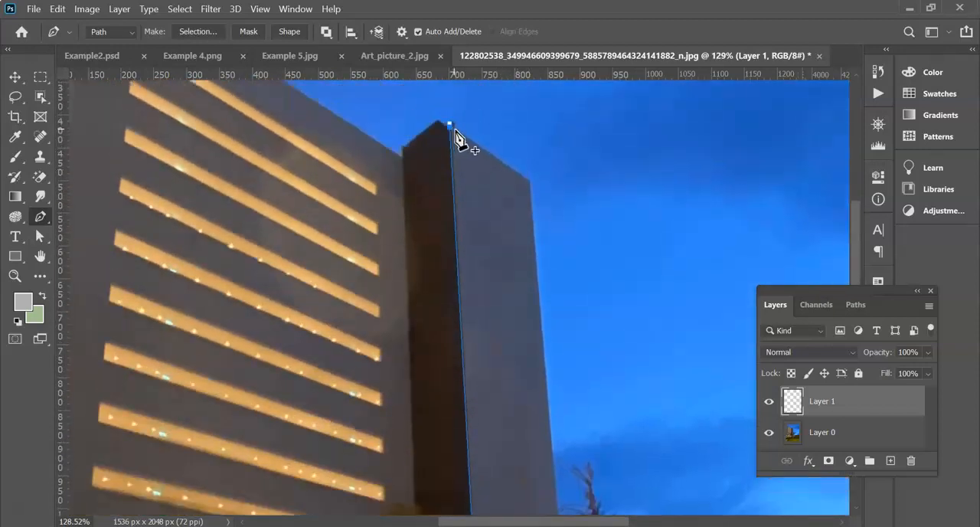
{"action": "scroll", "coordinate": [520, 199], "scroll_direction": "down", "scroll_amount": 6}
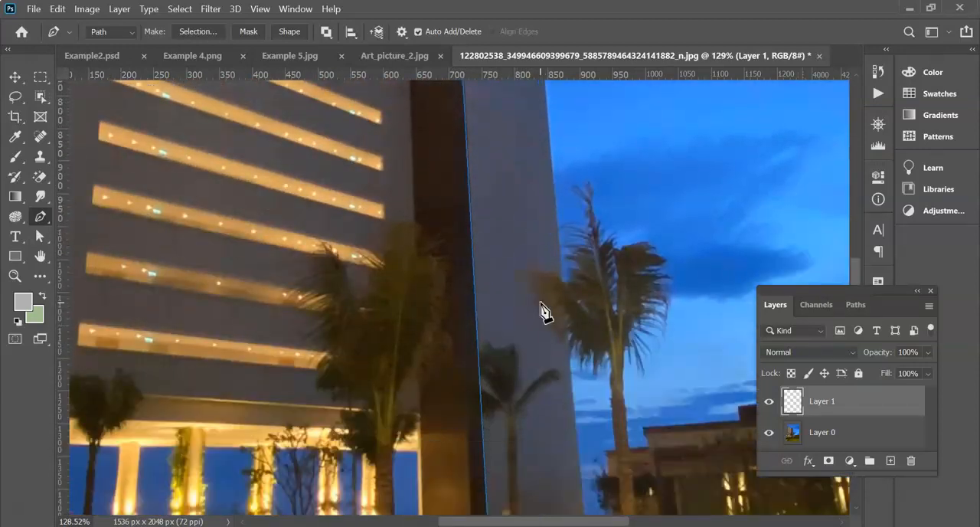
- Continue the path around the light face's base, outer edge and sloping roof edge, closing it at the starting corner
{"action": "scroll", "coordinate": [540, 313], "scroll_direction": "down", "scroll_amount": 2}
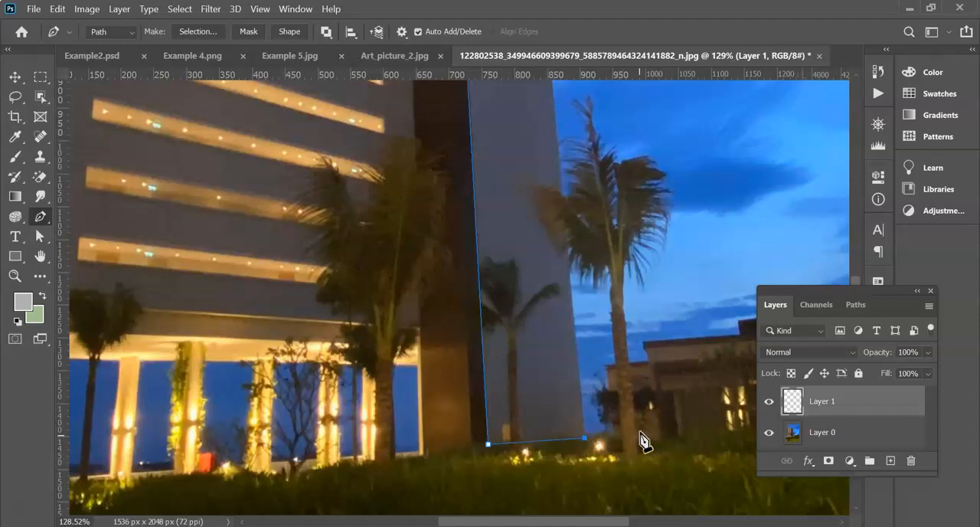
{"action": "scroll", "coordinate": [575, 258], "scroll_direction": "up", "scroll_amount": 5}
{"action": "scroll", "coordinate": [542, 159], "scroll_direction": "up", "scroll_amount": 1}
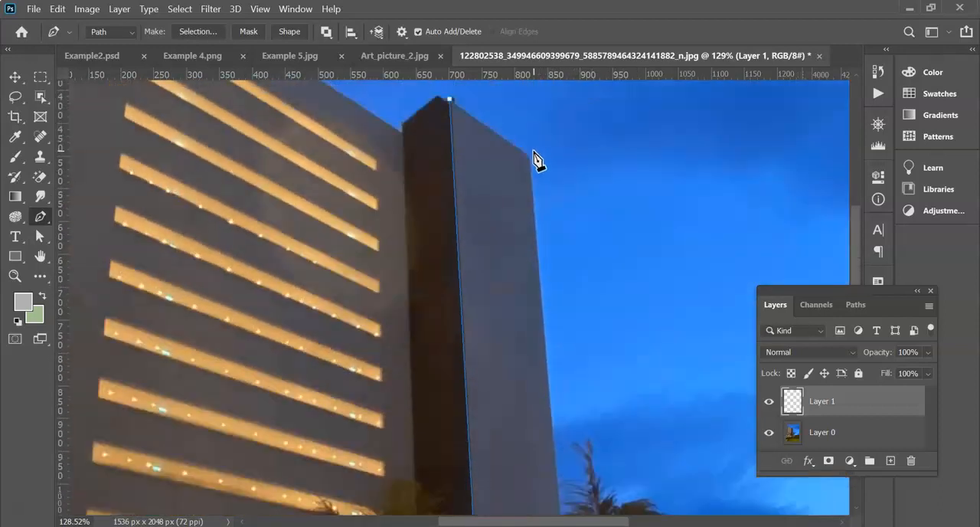
{"action": "left_click", "coordinate": [531, 160]}
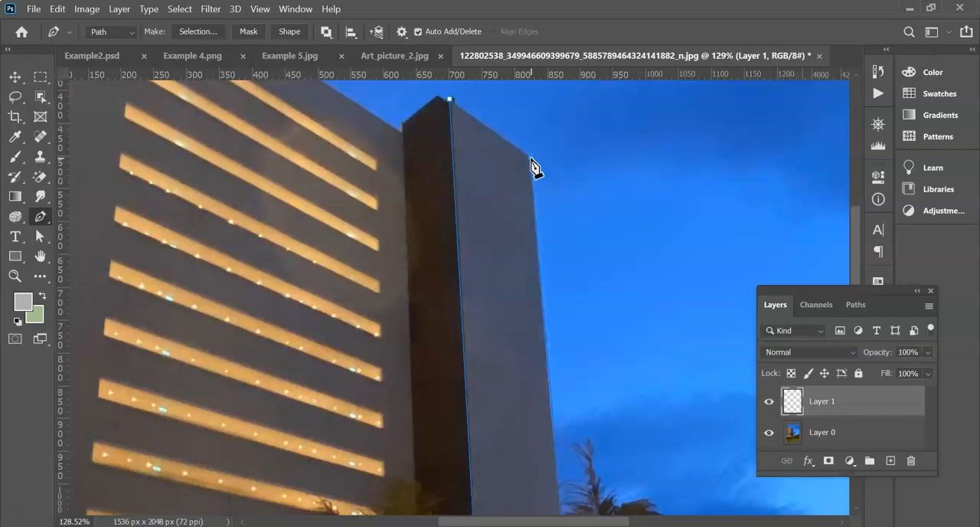
{"action": "left_click", "coordinate": [452, 101]}
{"action": "scroll", "coordinate": [536, 180], "scroll_direction": "up", "scroll_amount": 3}
{"action": "scroll", "coordinate": [521, 171], "scroll_direction": "up", "scroll_amount": 7}
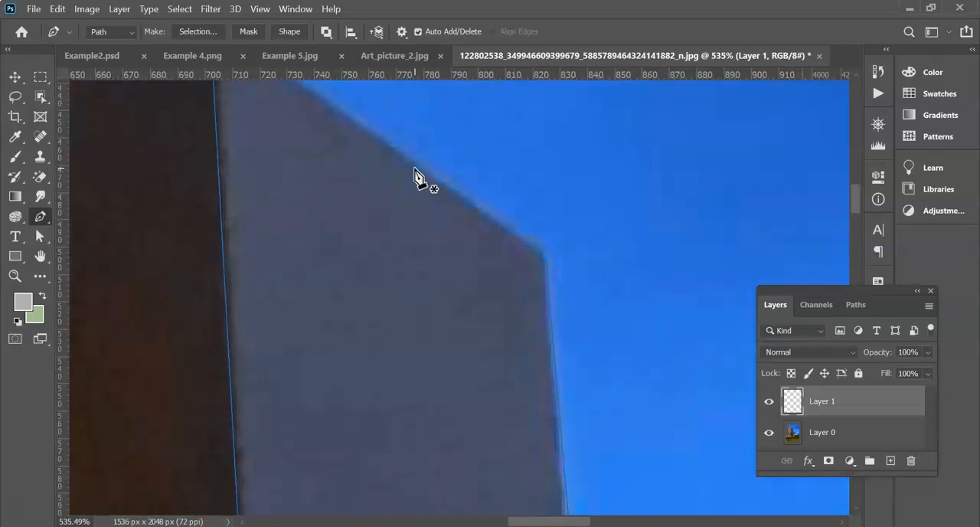
{"action": "mouse_move", "coordinate": [416, 157]}
{"action": "left_mouse_down"}
{"action": "mouse_move", "coordinate": [436, 142]}
{"action": "mouse_move", "coordinate": [408, 156]}
{"action": "left_mouse_up"}
{"action": "scroll", "coordinate": [431, 162], "scroll_direction": "down", "scroll_amount": 1}
{"action": "scroll", "coordinate": [433, 166], "scroll_direction": "up", "scroll_amount": 2}
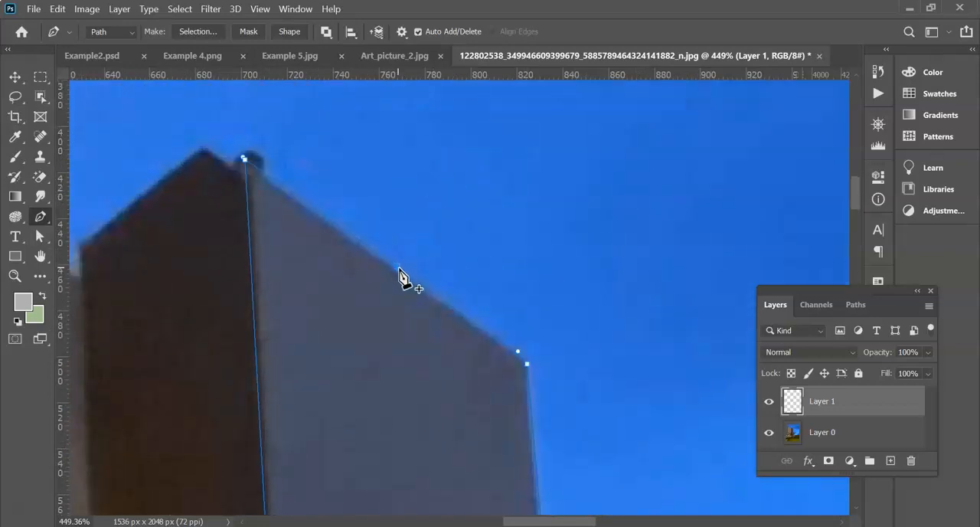
- Add an anchor point midway along the path's sloping roof edge and adjust its handles to follow the edge
{"action": "right_click", "coordinate": [41, 217]}
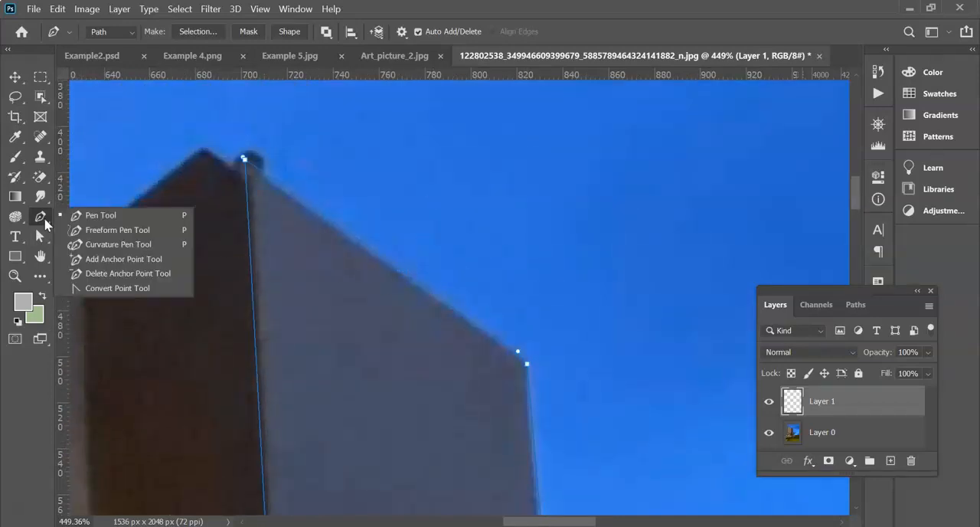
{"action": "left_click", "coordinate": [119, 260]}
{"action": "left_click", "coordinate": [410, 279]}
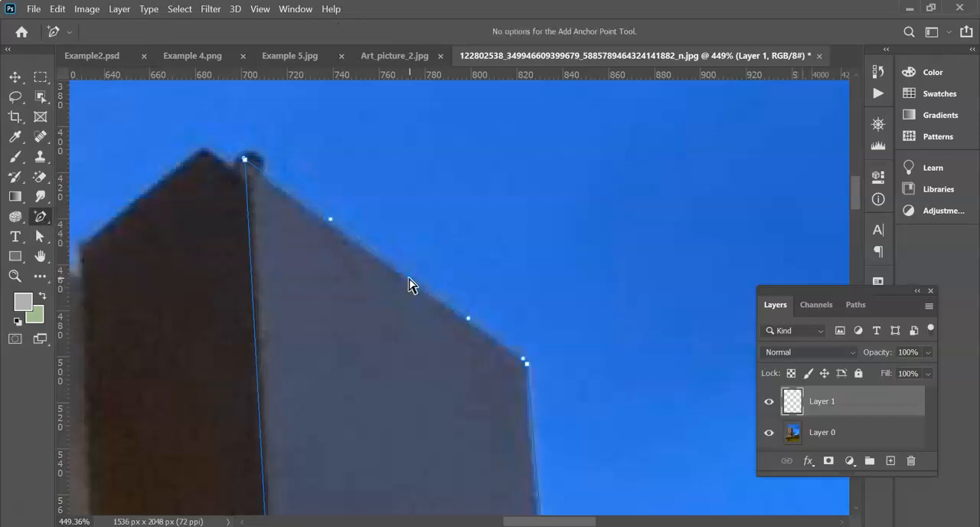
{"action": "left_click_drag", "start_coordinate": [409, 279], "coordinate": [410, 281]}
{"action": "left_click_drag", "start_coordinate": [434, 181], "coordinate": [509, 345]}
{"action": "left_click_drag", "start_coordinate": [521, 286], "coordinate": [497, 353]}
{"action": "left_click", "coordinate": [495, 338]}
- Delete the anchor point midway along the path's sloping roof edge
{"action": "right_click", "coordinate": [49, 222]}
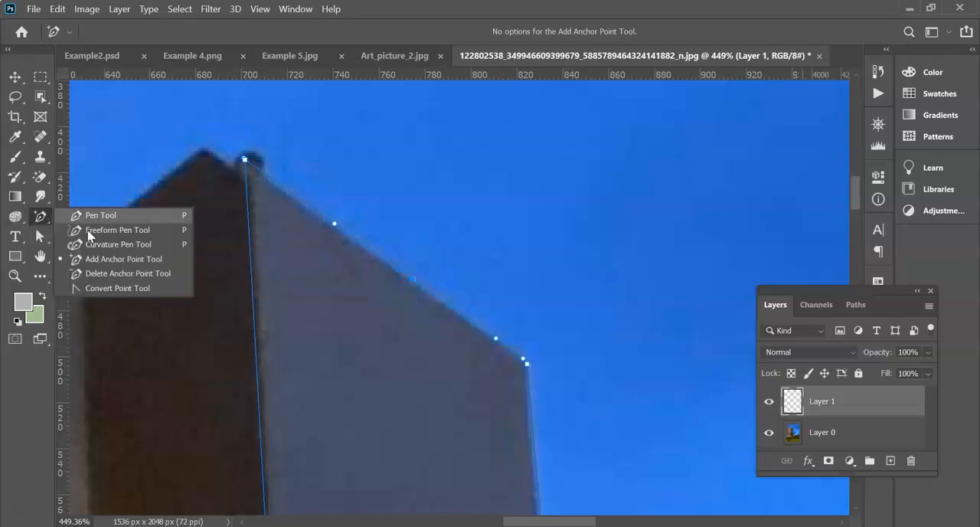
{"action": "left_click", "coordinate": [115, 274]}
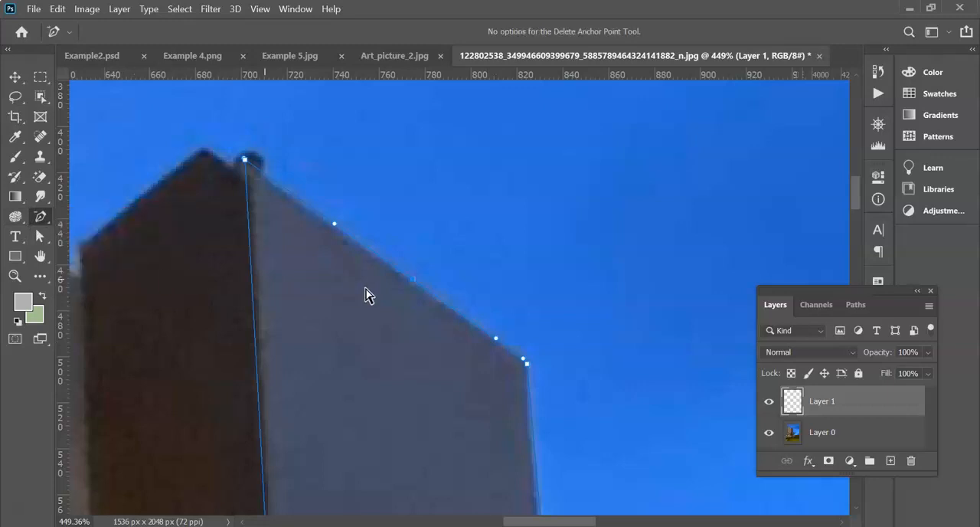
{"action": "left_click", "coordinate": [414, 280]}
{"action": "right_click", "coordinate": [40, 216]}
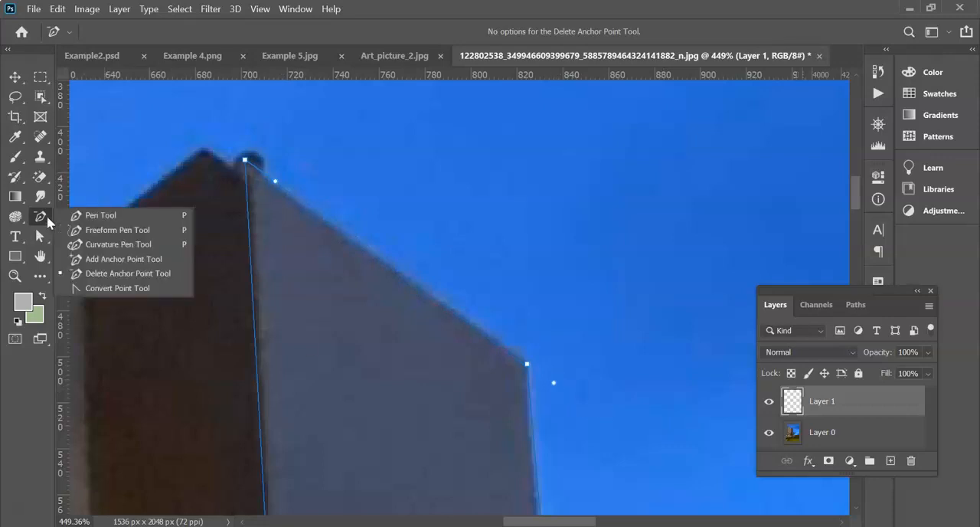
{"action": "left_click", "coordinate": [107, 288]}
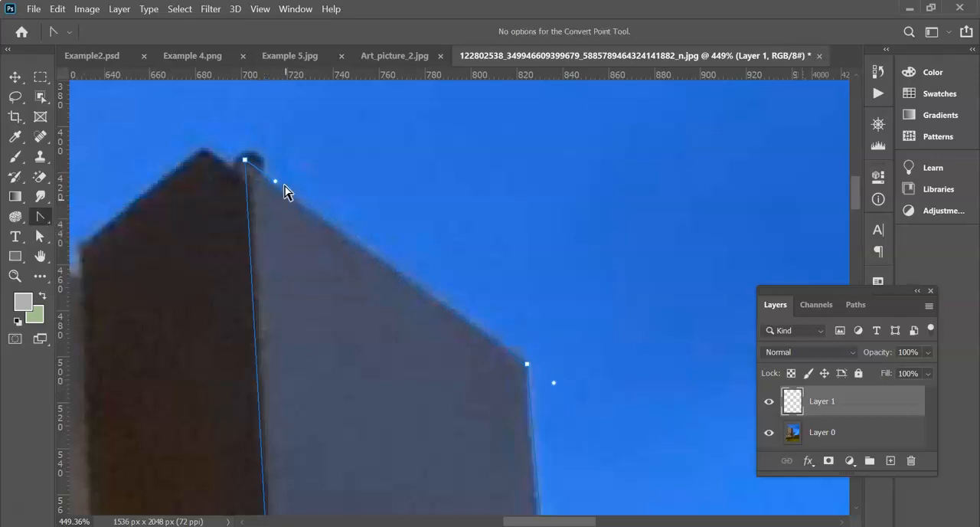
{"action": "right_click", "coordinate": [38, 223]}
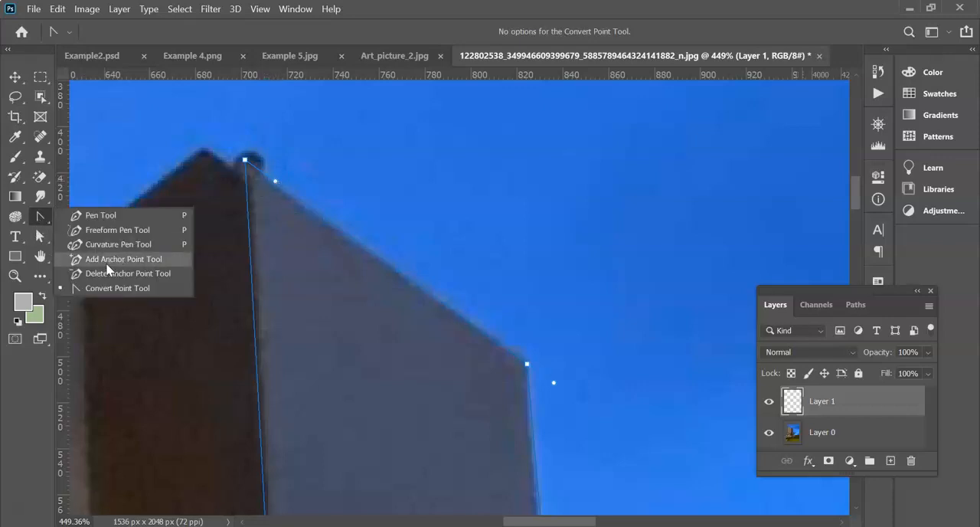
{"action": "left_click", "coordinate": [100, 215]}
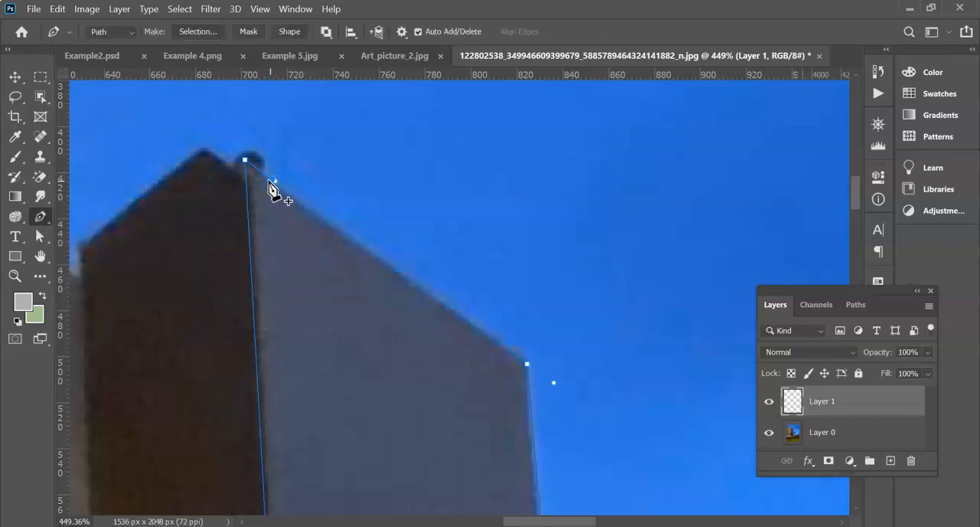
{"action": "right_click", "coordinate": [39, 218]}
{"action": "left_click", "coordinate": [104, 259]}
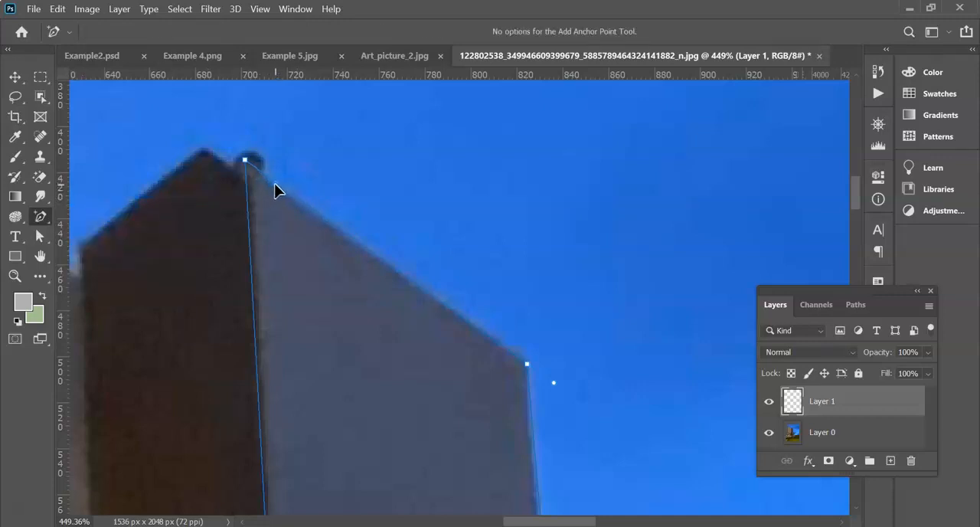
{"action": "right_click", "coordinate": [48, 218]}
{"action": "left_click", "coordinate": [100, 215]}
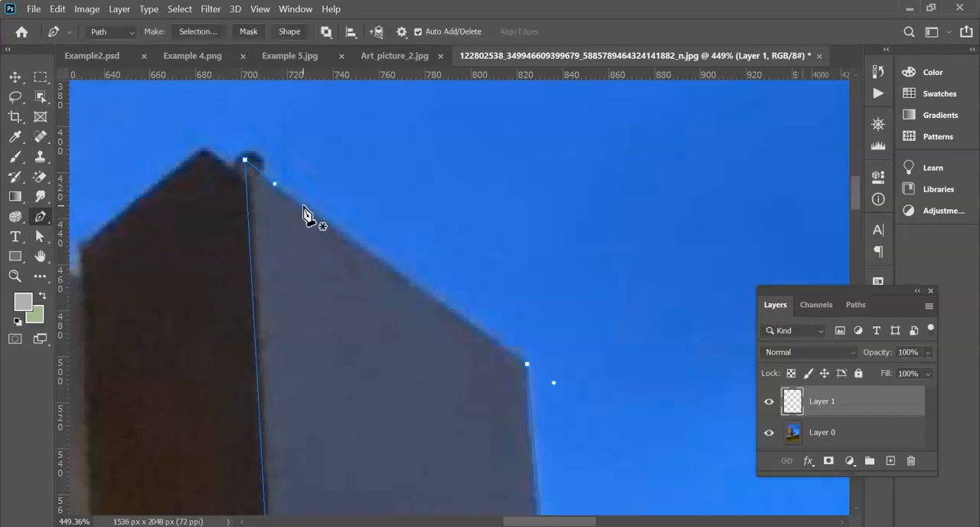
{"action": "left_click_drag", "start_coordinate": [274, 185], "coordinate": [303, 232]}
{"action": "key", "text": "ctrl+z"}
- Extend the direction handle of the tower's top corner point farther along the sloping roof edge
{"action": "right_click", "coordinate": [48, 217]}
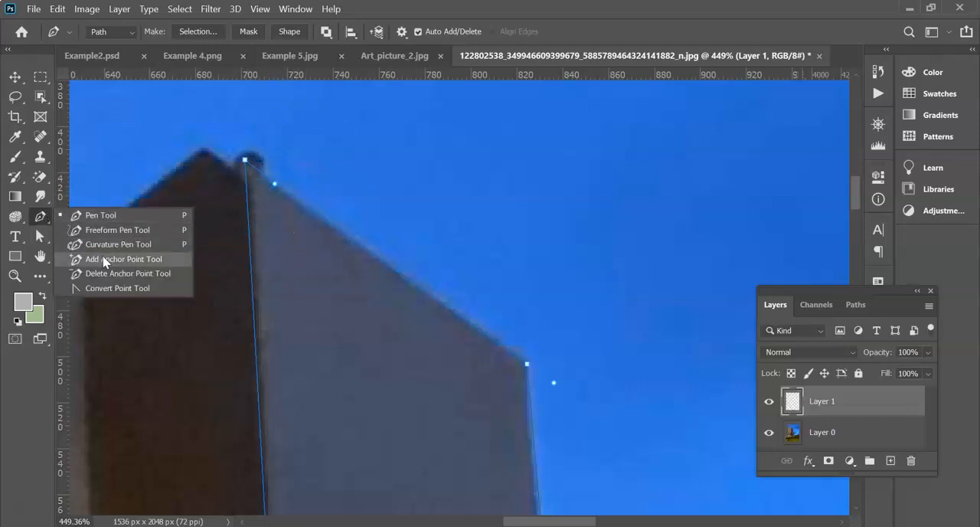
{"action": "left_click", "coordinate": [99, 260]}
{"action": "right_click", "coordinate": [39, 218]}
{"action": "left_click", "coordinate": [111, 272]}
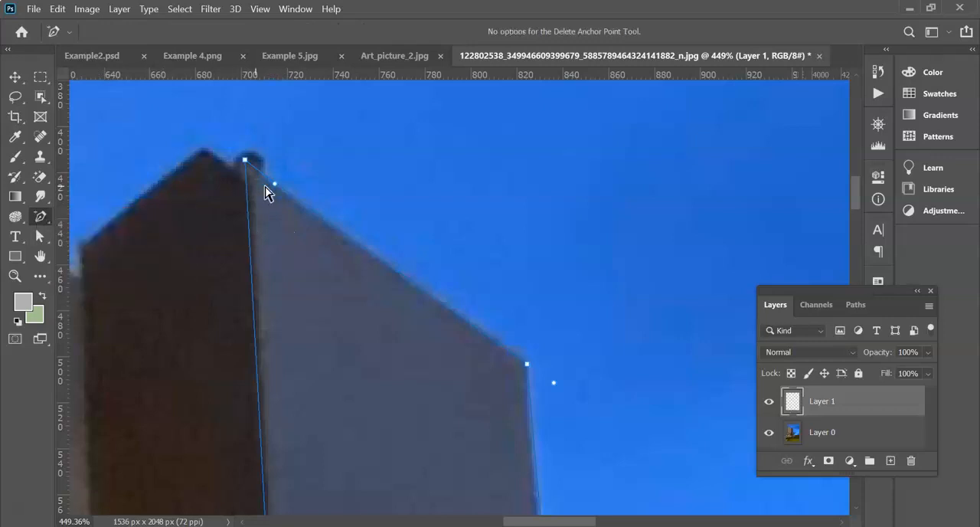
{"action": "left_click", "coordinate": [289, 194]}
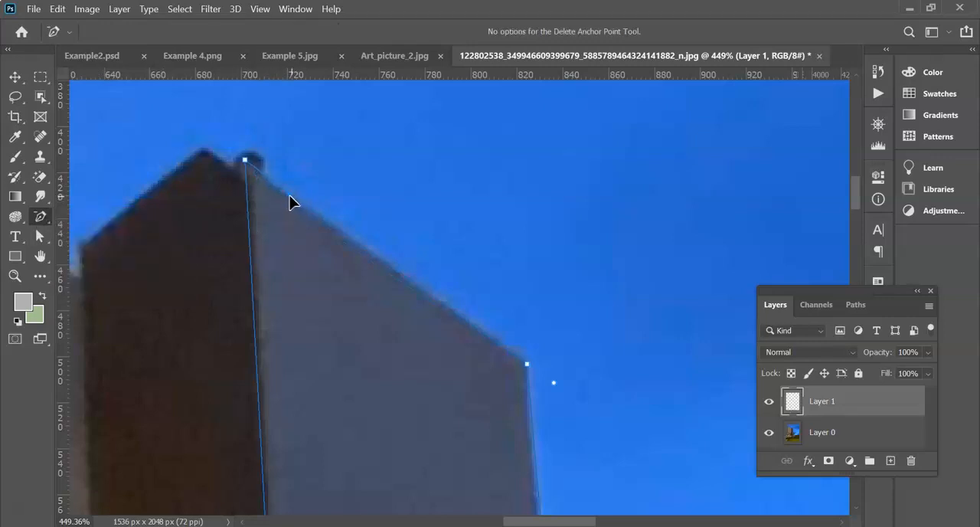
- Bend the sloping roof segment with the Convert Point Tool, and pull the top corner's handle back in to straighten it
{"action": "right_click", "coordinate": [40, 217]}
{"action": "left_click", "coordinate": [104, 288]}
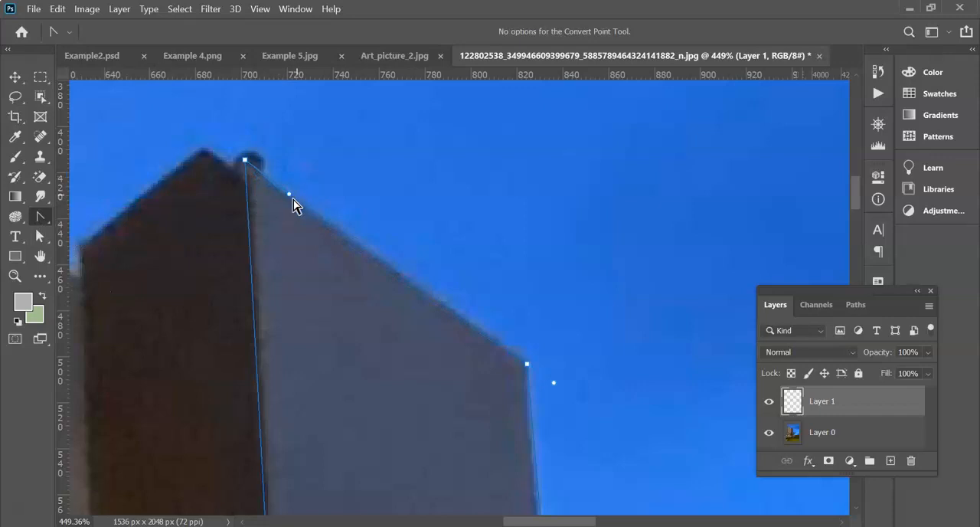
{"action": "left_click_drag", "start_coordinate": [360, 273], "coordinate": [365, 497]}
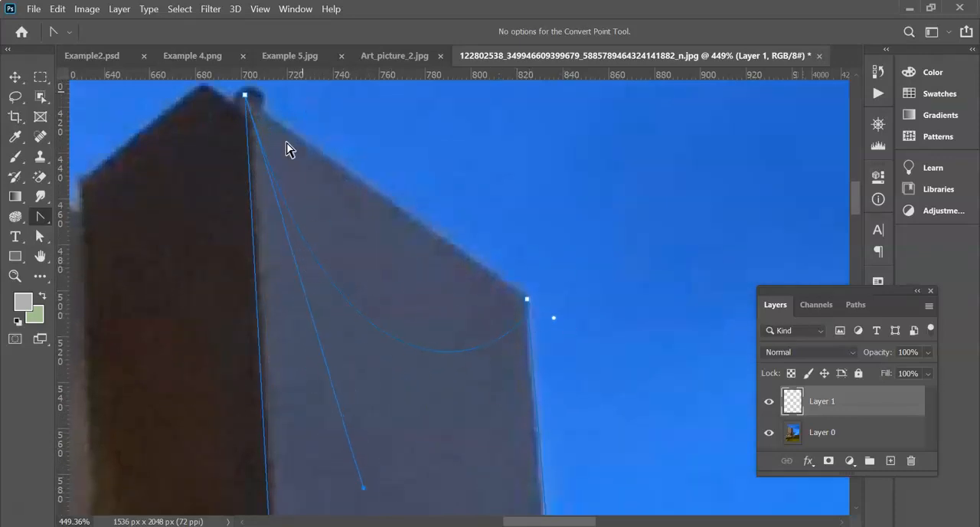
{"action": "left_click_drag", "start_coordinate": [486, 443], "coordinate": [550, 408]}
{"action": "left_click_drag", "start_coordinate": [363, 485], "coordinate": [250, 198]}
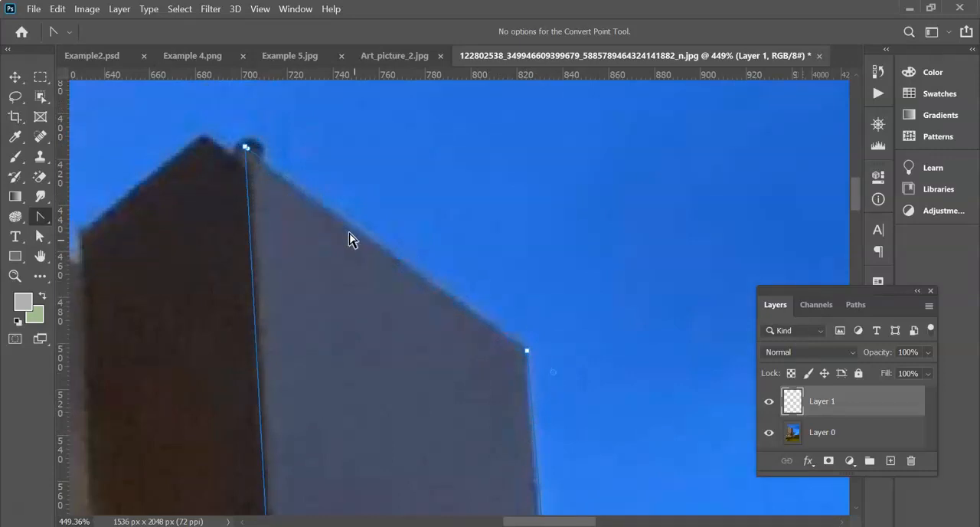
- Hide the layer list and trace the low building's roofline from the palm trunk to the photo's edge with the Freeform Pen Tool
{"action": "scroll", "coordinate": [428, 220], "scroll_direction": "down", "scroll_amount": 6}
{"action": "scroll", "coordinate": [453, 234], "scroll_direction": "down", "scroll_amount": 7}
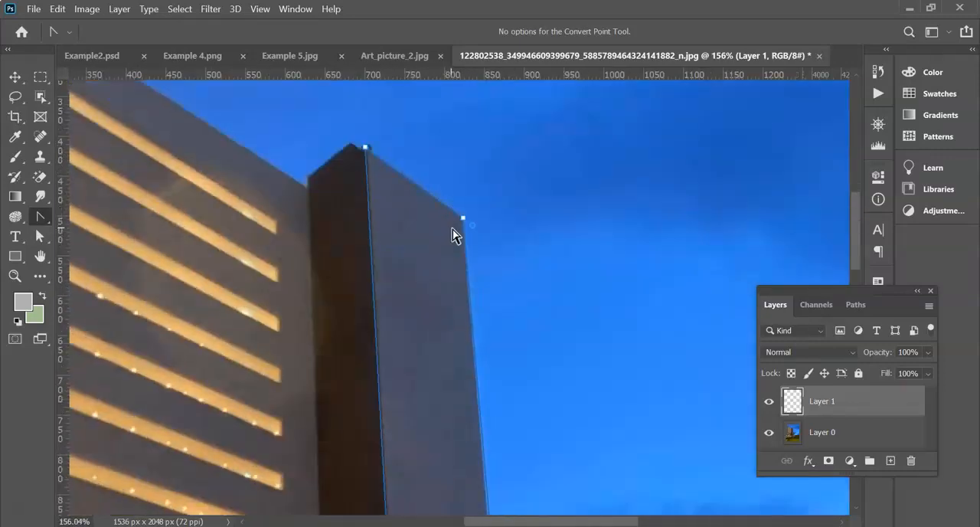
{"action": "scroll", "coordinate": [546, 276], "scroll_direction": "down", "scroll_amount": 6}
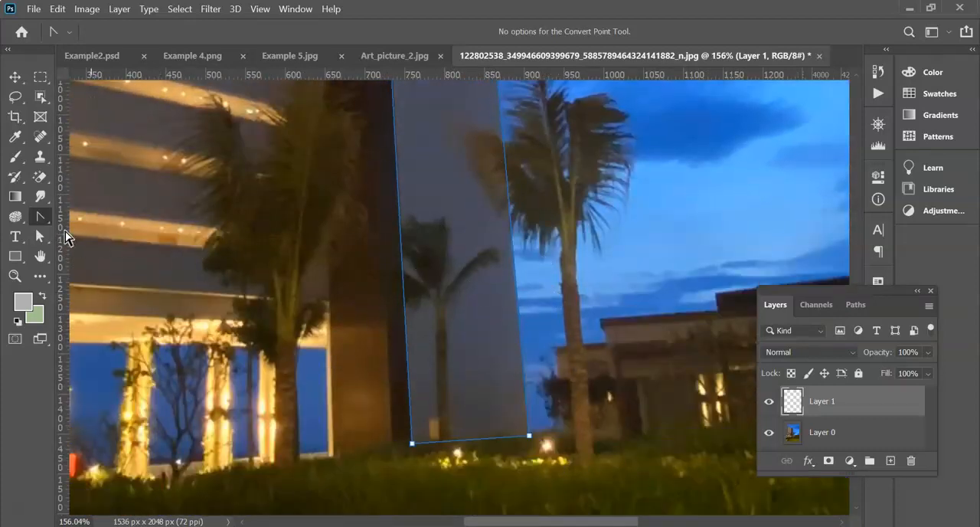
{"action": "right_click", "coordinate": [39, 221]}
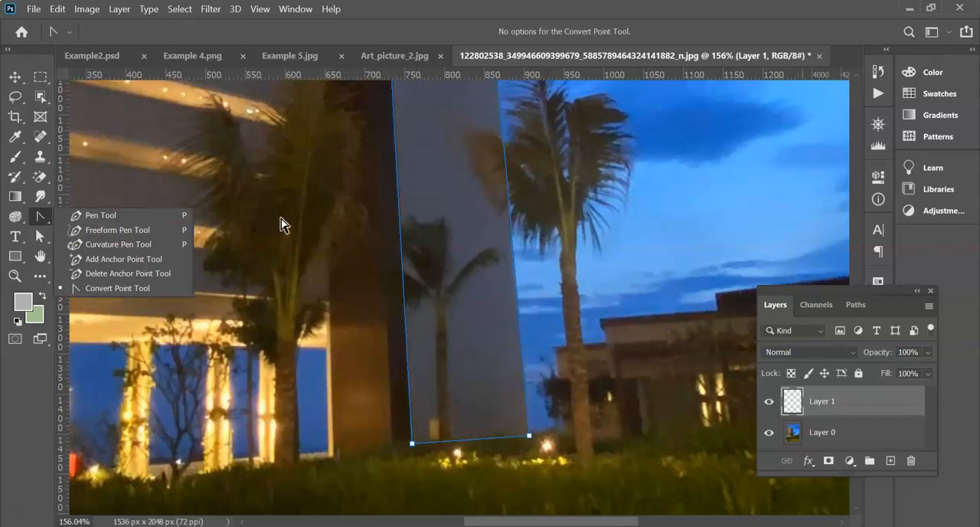
{"action": "left_click", "coordinate": [175, 232]}
{"action": "scroll", "coordinate": [394, 333], "scroll_direction": "up", "scroll_amount": 3}
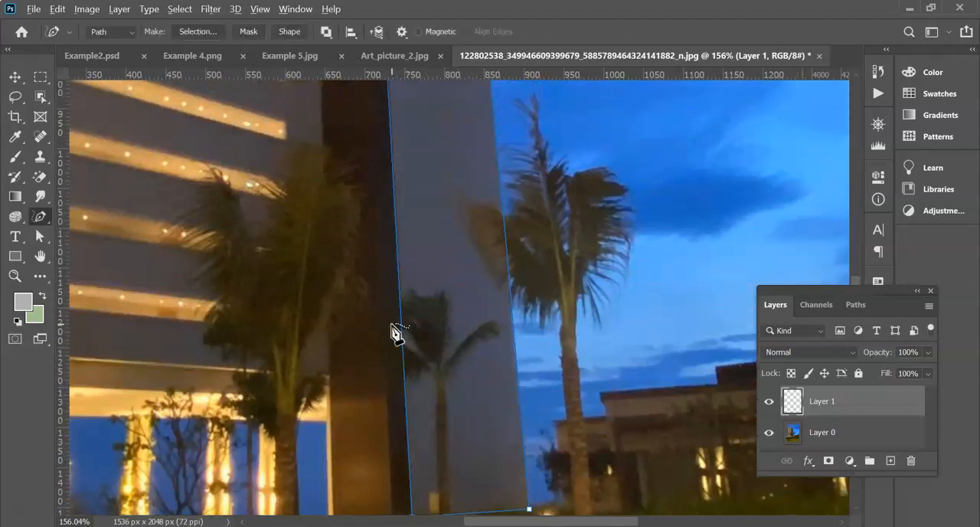
{"action": "scroll", "coordinate": [389, 314], "scroll_direction": "down", "scroll_amount": 3}
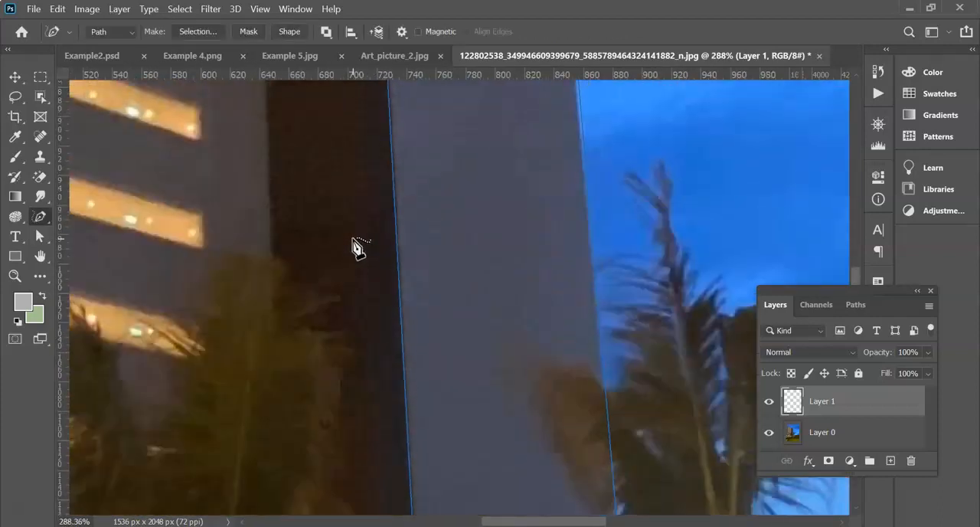
{"action": "scroll", "coordinate": [350, 236], "scroll_direction": "down", "scroll_amount": 2}
{"action": "scroll", "coordinate": [555, 354], "scroll_direction": "down", "scroll_amount": 5}
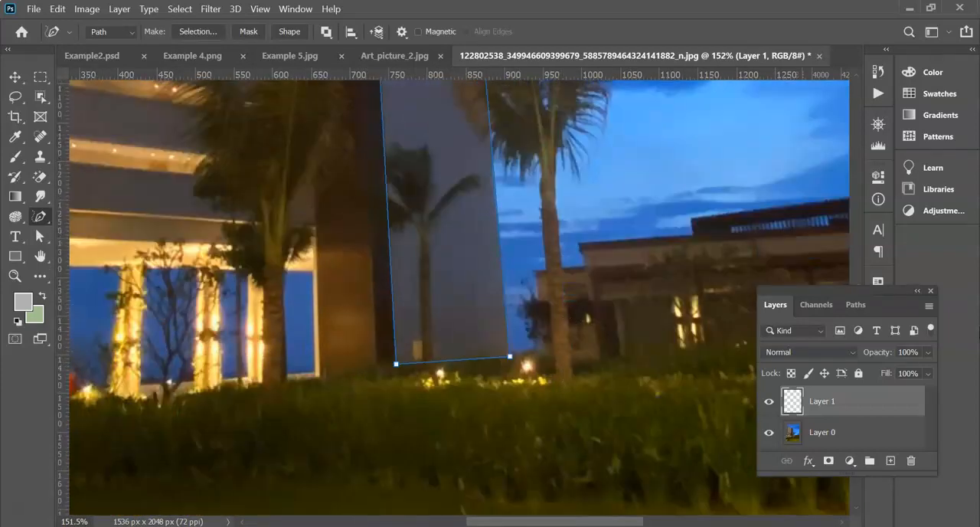
{"action": "left_click", "coordinate": [930, 292]}
{"action": "scroll", "coordinate": [608, 433], "scroll_direction": "left", "scroll_amount": 2}
{"action": "scroll", "coordinate": [600, 414], "scroll_direction": "right", "scroll_amount": 2}
{"action": "scroll", "coordinate": [600, 413], "scroll_direction": "right", "scroll_amount": 5}
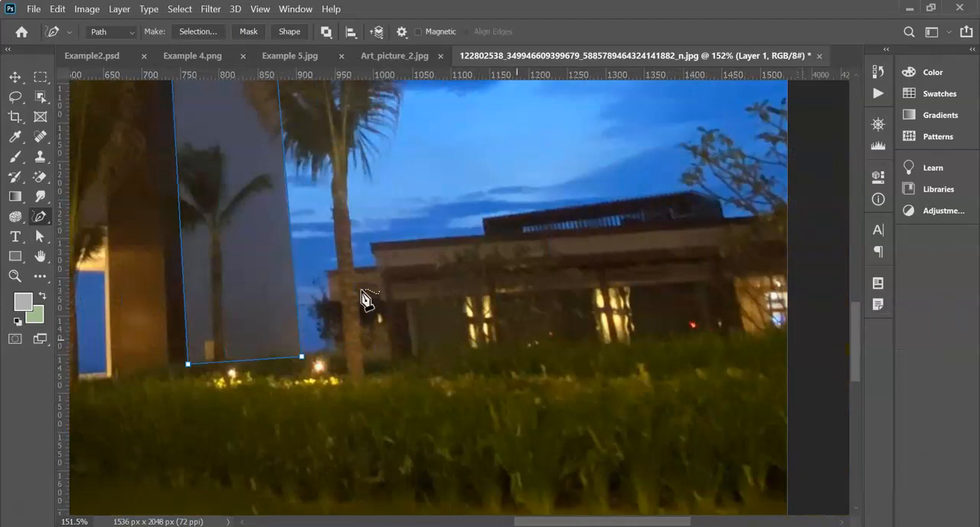
{"action": "mouse_move", "coordinate": [328, 269]}
{"action": "left_mouse_down"}
{"action": "mouse_move", "coordinate": [373, 267]}
{"action": "mouse_move", "coordinate": [370, 239]}
{"action": "mouse_move", "coordinate": [486, 236]}
{"action": "mouse_move", "coordinate": [482, 216]}
{"action": "left_mouse_up"}
{"action": "mouse_move", "coordinate": [503, 218]}
{"action": "left_mouse_down"}
{"action": "mouse_move", "coordinate": [720, 188]}
{"action": "mouse_move", "coordinate": [738, 217]}
{"action": "mouse_move", "coordinate": [785, 216]}
{"action": "left_mouse_up"}
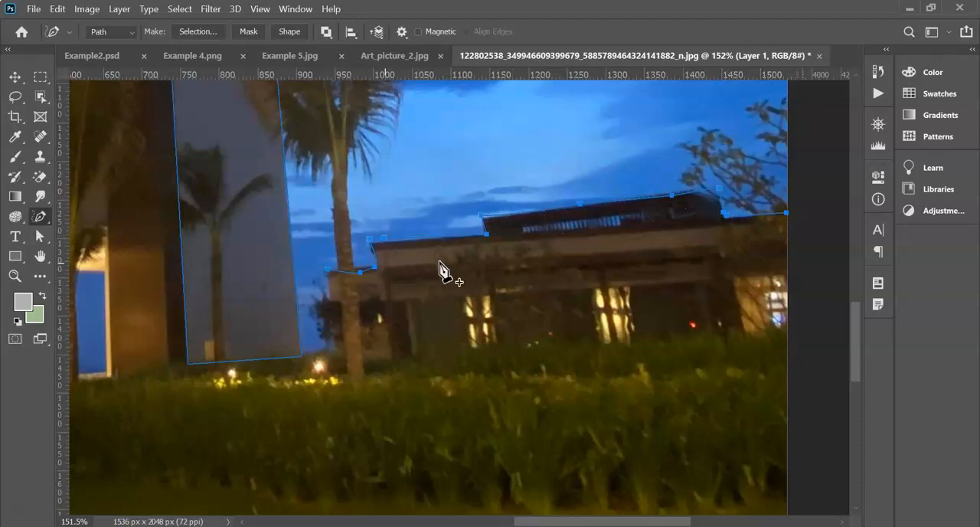
- Adjust the anchor points along the low building's lower roof beside the palm trunk so the freeform path follows its edge
{"action": "left_click", "coordinate": [353, 275]}
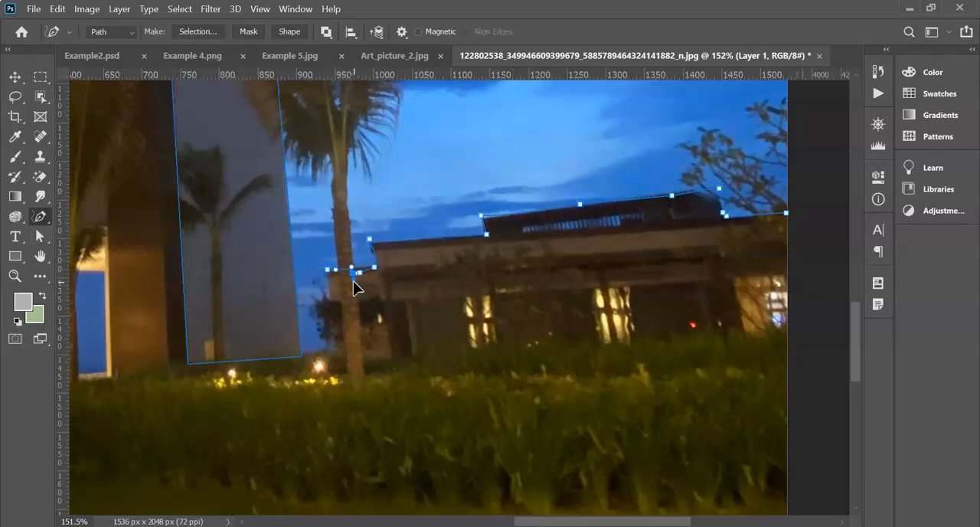
{"action": "left_click", "coordinate": [367, 272]}
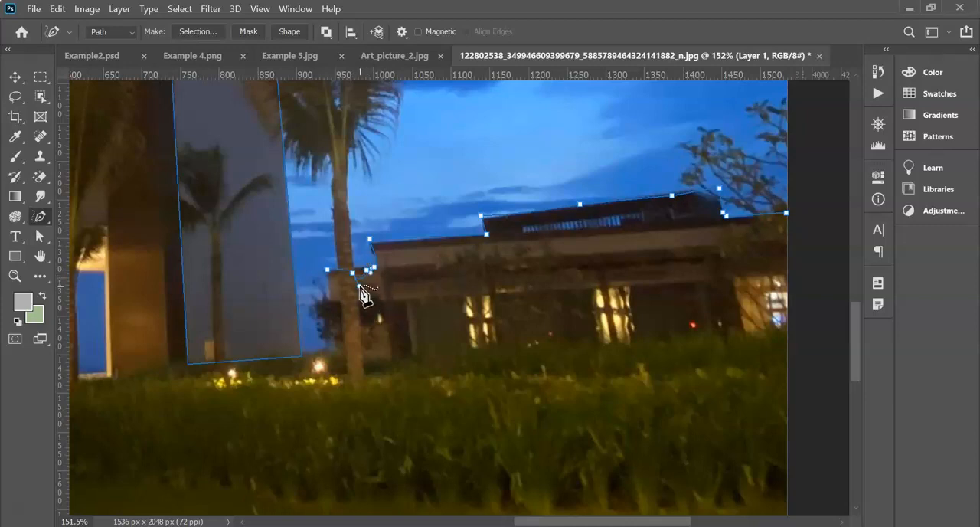
{"action": "right_click", "coordinate": [40, 216]}
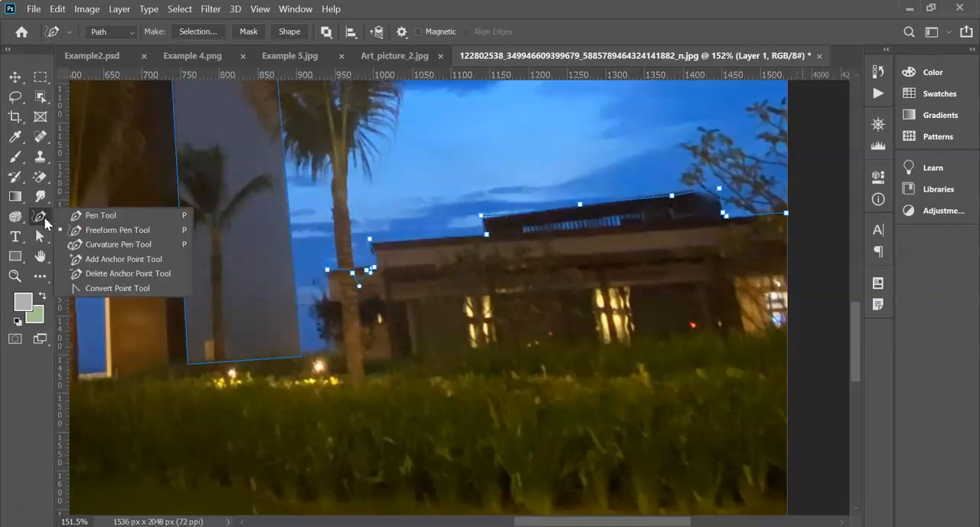
{"action": "left_click", "coordinate": [99, 257]}
{"action": "left_click_drag", "start_coordinate": [360, 288], "coordinate": [376, 253]}
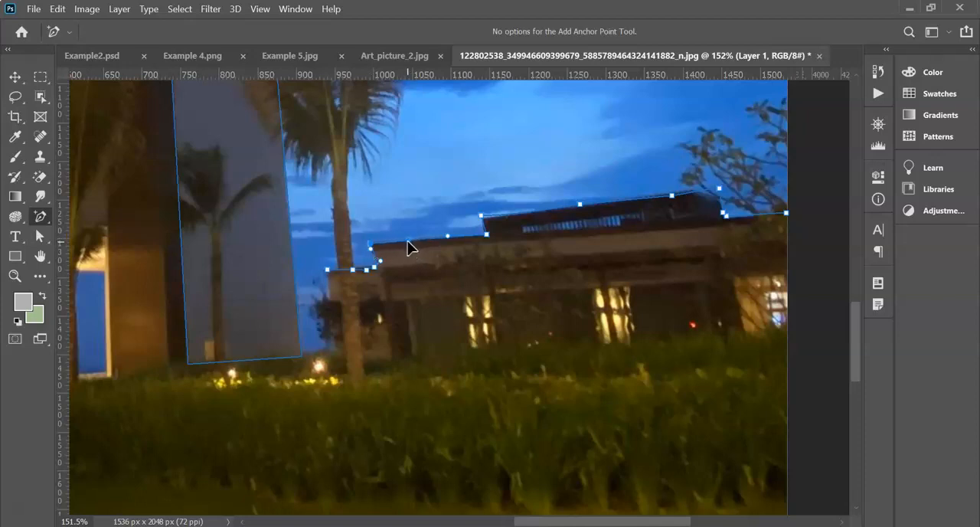
{"action": "left_click", "coordinate": [450, 237]}
- Add and adjust anchor points along the raised roof's upper edge, moving the far corner point onto the roof's corner
{"action": "left_click_drag", "start_coordinate": [481, 217], "coordinate": [482, 220]}
{"action": "left_click", "coordinate": [586, 208]}
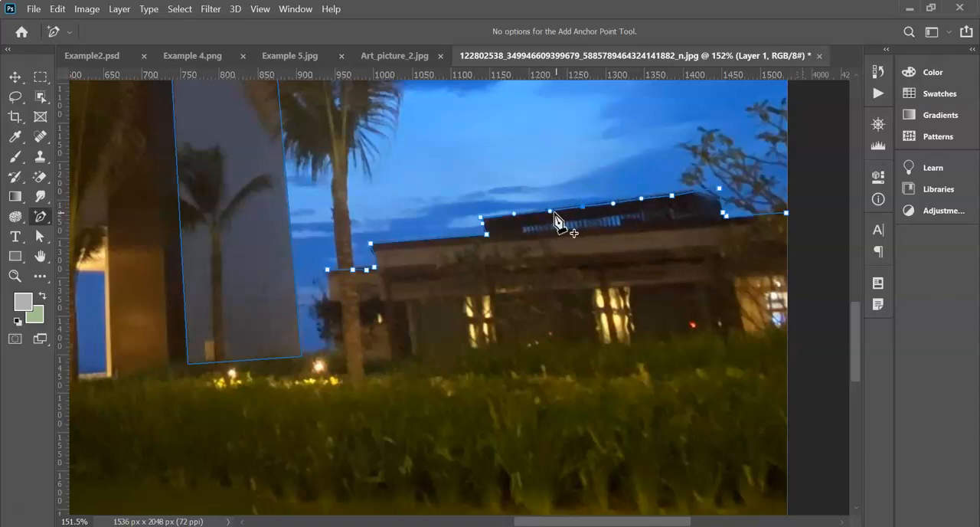
{"action": "left_click_drag", "start_coordinate": [550, 210], "coordinate": [551, 209]}
{"action": "left_click_drag", "start_coordinate": [719, 188], "coordinate": [674, 198]}
{"action": "left_click", "coordinate": [667, 195]}
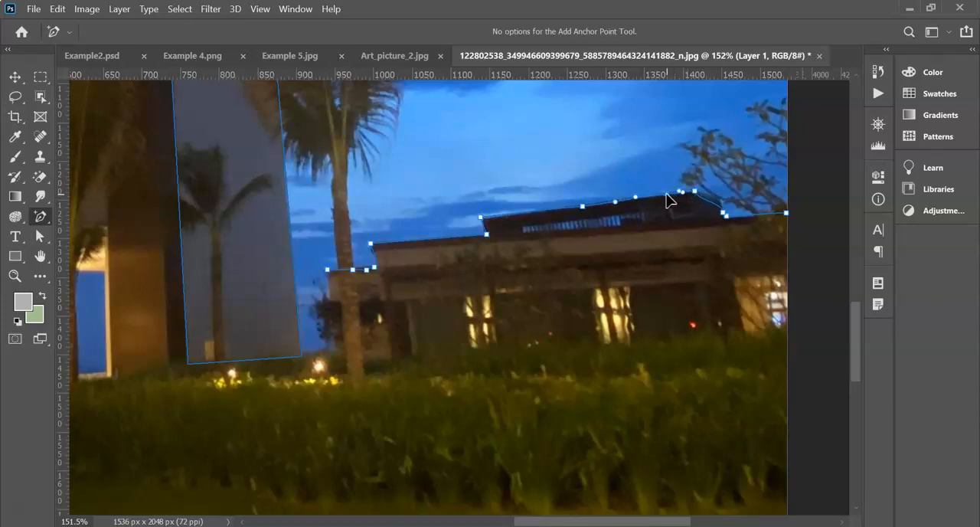
- Add an anchor point on the raised roof's short sloping end and fit the path to that edge
{"action": "left_click", "coordinate": [709, 201]}
{"action": "left_click_drag", "start_coordinate": [709, 201], "coordinate": [706, 203]}
{"action": "left_click", "coordinate": [722, 211]}
{"action": "left_click_drag", "start_coordinate": [705, 203], "coordinate": [713, 196]}
{"action": "left_click", "coordinate": [721, 214]}
- Add two points with the Curvature Pen Tool on the tower path's edge between the dark and light faces, aligning them to it
{"action": "scroll", "coordinate": [253, 376], "scroll_direction": "down", "scroll_amount": 5}
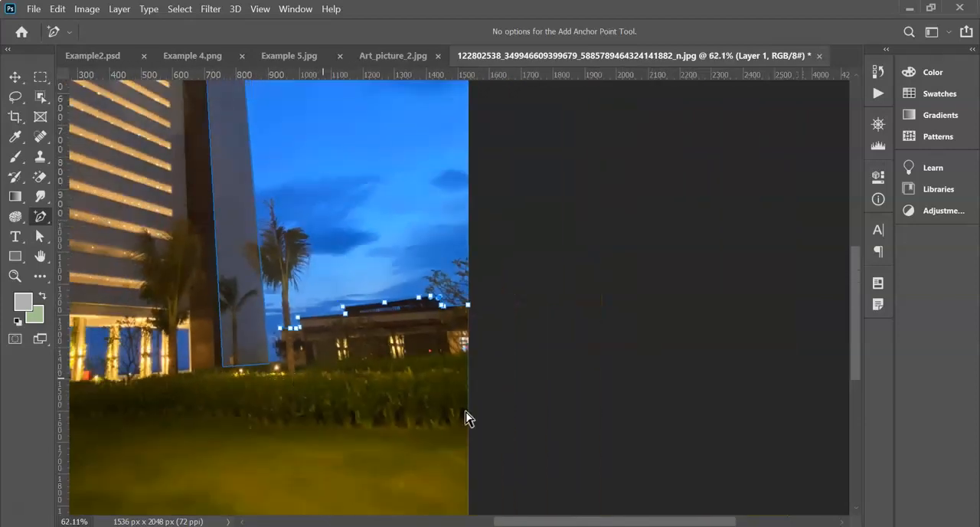
{"action": "left_click_drag", "start_coordinate": [574, 517], "coordinate": [490, 508]}
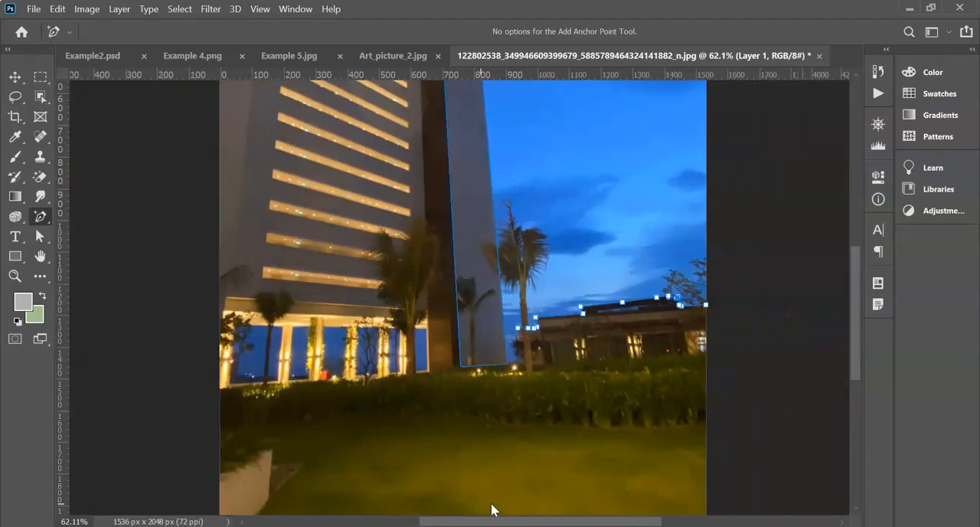
{"action": "scroll", "coordinate": [490, 404], "scroll_direction": "up", "scroll_amount": 1}
{"action": "scroll", "coordinate": [494, 398], "scroll_direction": "up", "scroll_amount": 2}
{"action": "scroll", "coordinate": [551, 375], "scroll_direction": "down", "scroll_amount": 3}
{"action": "scroll", "coordinate": [480, 321], "scroll_direction": "up", "scroll_amount": 5}
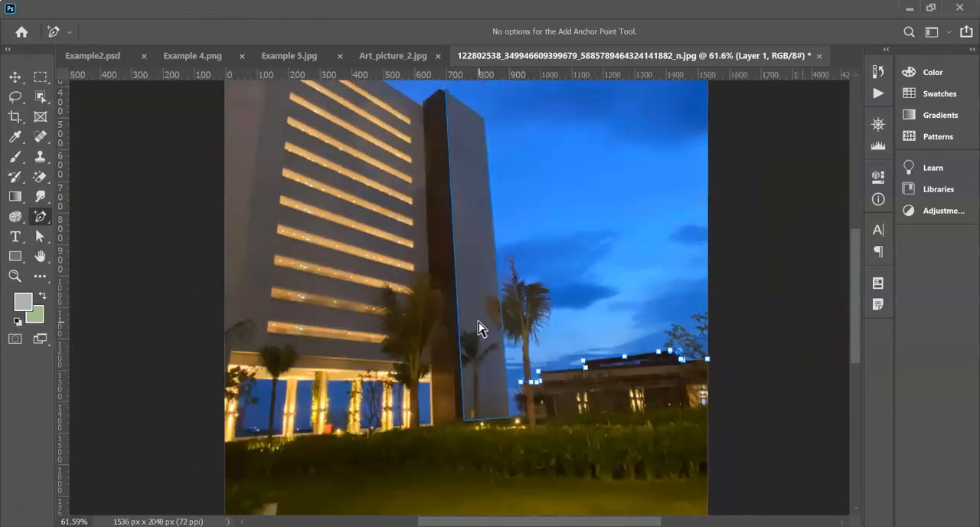
{"action": "right_click", "coordinate": [40, 216]}
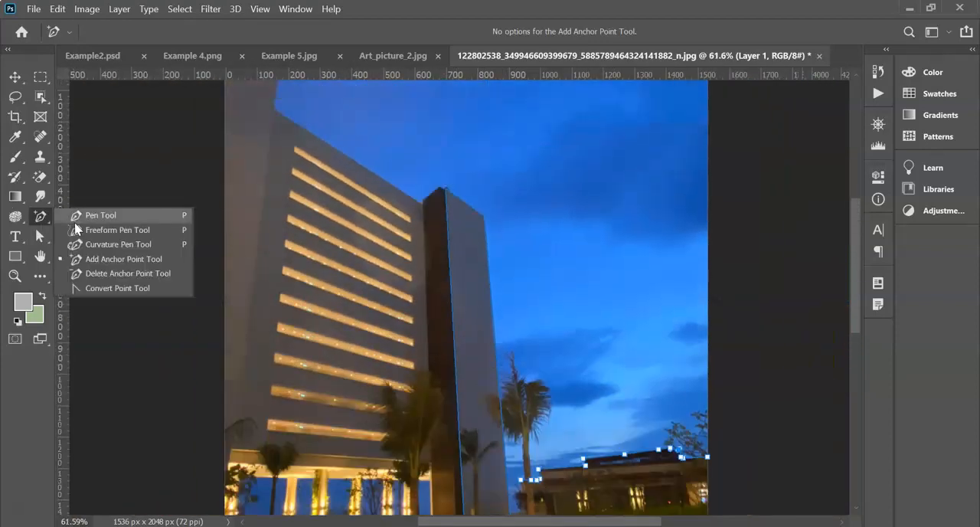
{"action": "left_click", "coordinate": [130, 245]}
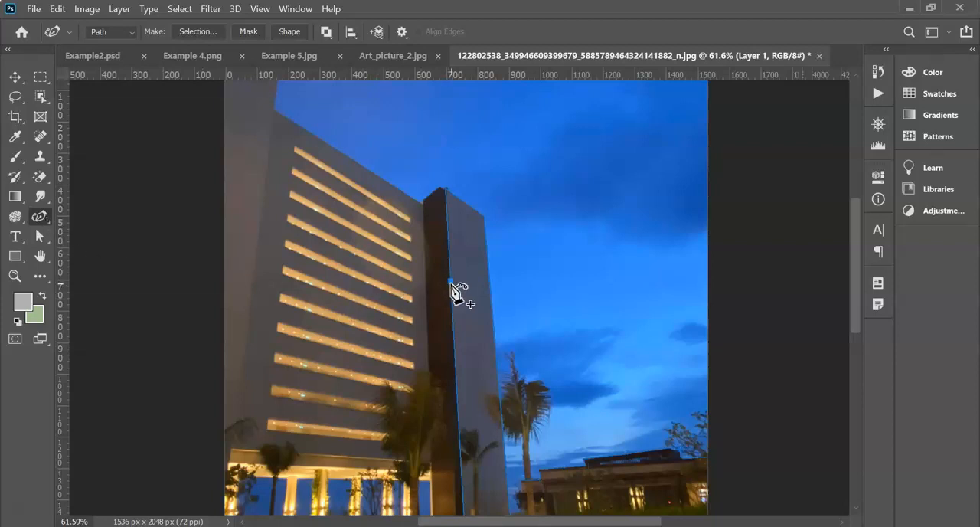
{"action": "left_click", "coordinate": [448, 218]}
{"action": "left_click_drag", "start_coordinate": [448, 218], "coordinate": [450, 239]}
{"action": "scroll", "coordinate": [450, 242], "scroll_direction": "down", "scroll_amount": 4}
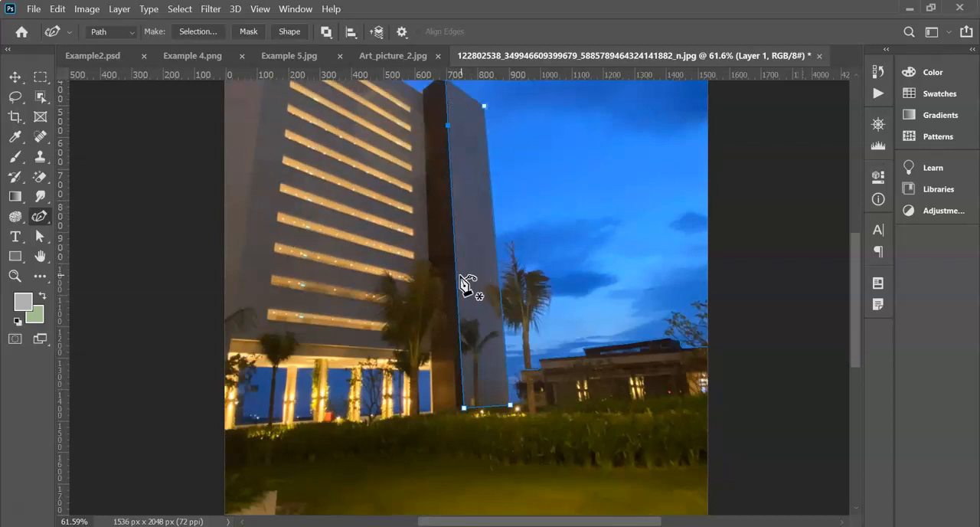
{"action": "scroll", "coordinate": [466, 284], "scroll_direction": "up", "scroll_amount": 1}
{"action": "mouse_move", "coordinate": [457, 293]}
{"action": "left_mouse_down"}
{"action": "mouse_move", "coordinate": [496, 281]}
{"action": "mouse_move", "coordinate": [509, 291]}
{"action": "mouse_move", "coordinate": [458, 309]}
{"action": "left_mouse_up"}
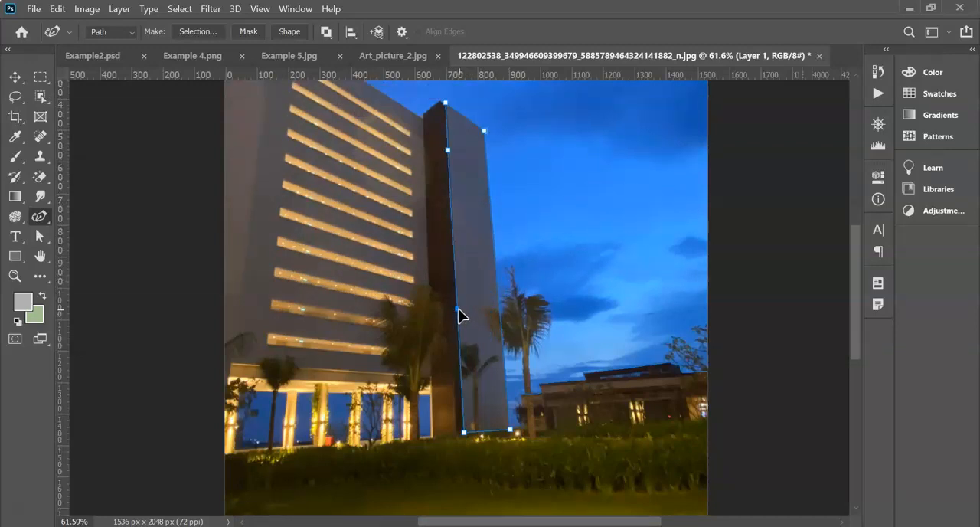
- Add an anchor point with the Add Anchor Point Tool on the tower path's edge between the dark and light faces, aligning it to that edge
{"action": "left_click", "coordinate": [40, 216]}
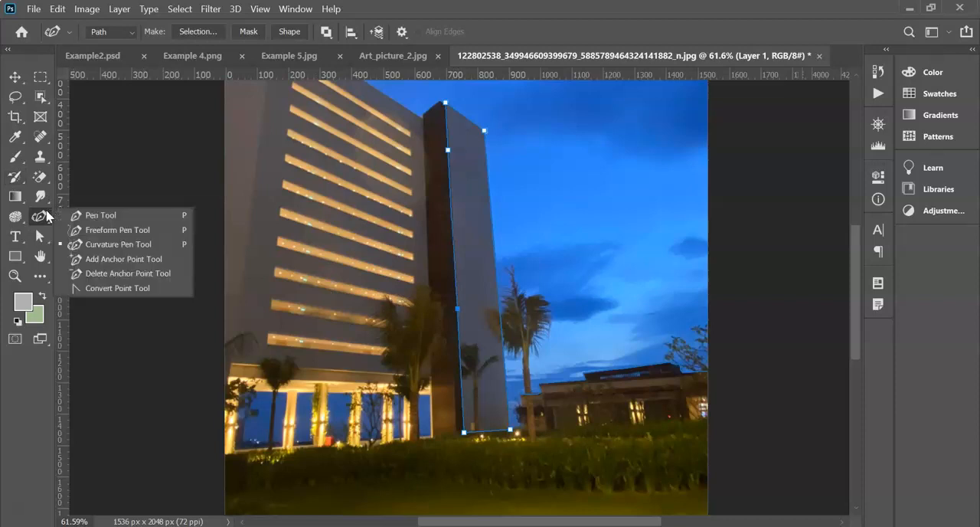
{"action": "left_click", "coordinate": [115, 258]}
{"action": "left_click", "coordinate": [456, 285]}
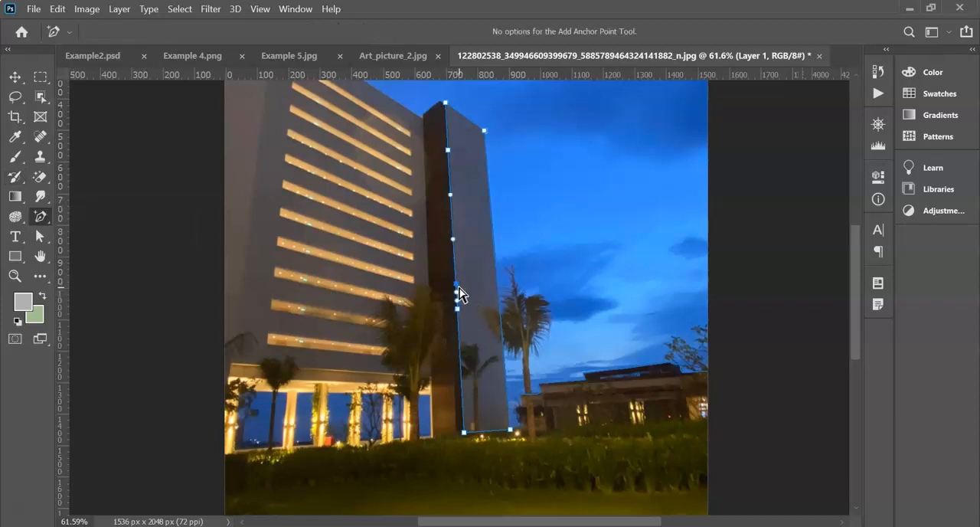
{"action": "left_click_drag", "start_coordinate": [476, 281], "coordinate": [540, 284]}
{"action": "left_click_drag", "start_coordinate": [616, 297], "coordinate": [453, 255]}
- Try to bend the tower path's inner edge with the Curvature Pen Tool and undo the change
{"action": "right_click", "coordinate": [40, 221]}
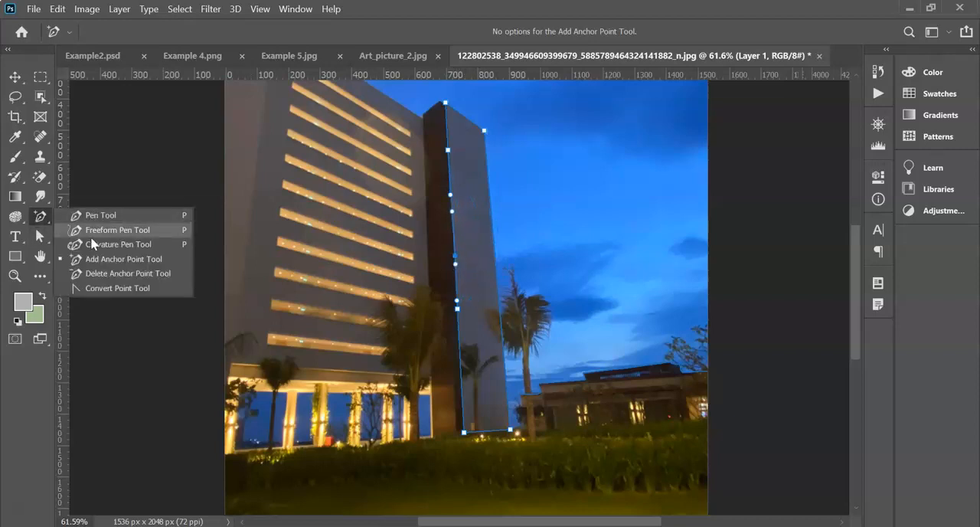
{"action": "left_click", "coordinate": [122, 245]}
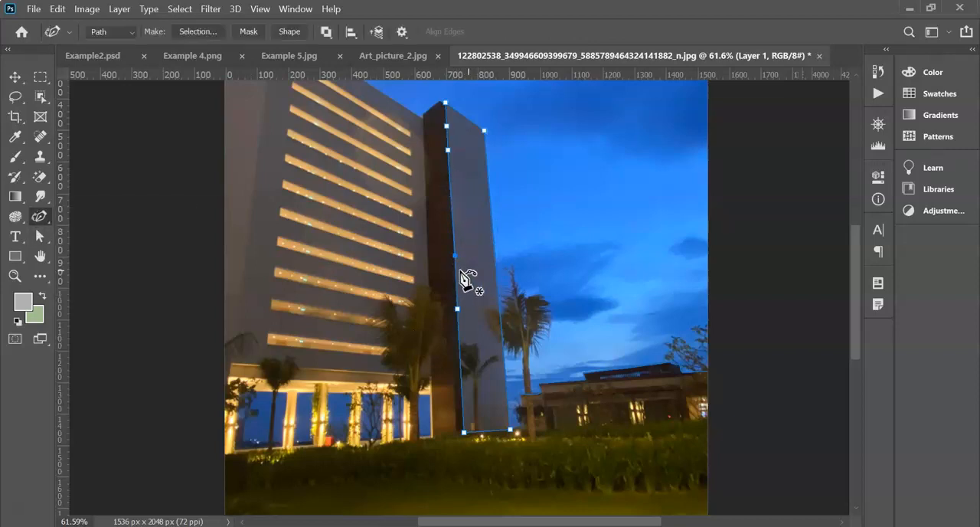
{"action": "left_click_drag", "start_coordinate": [457, 285], "coordinate": [400, 317]}
{"action": "key", "text": "ctrl+z"}
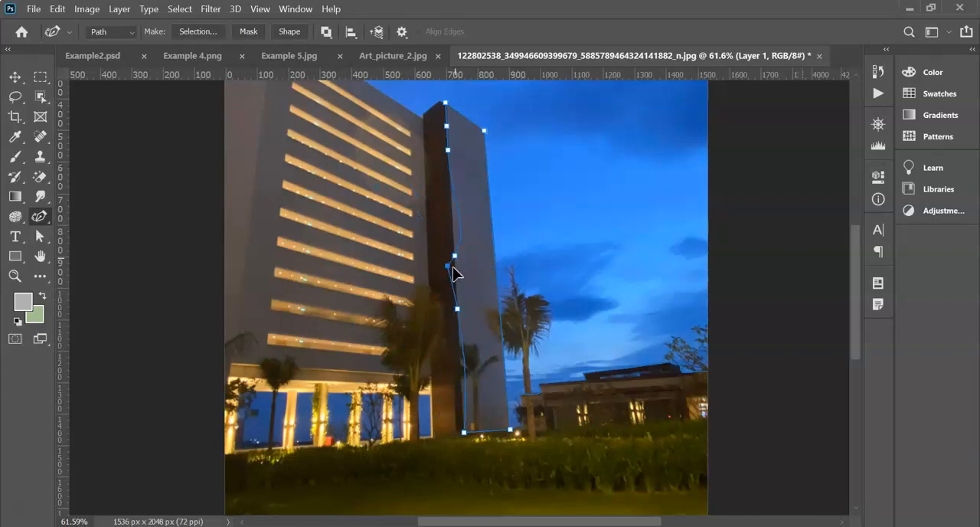
{"action": "key", "text": "ctrl+z"}
{"action": "key", "text": "ctrl+z"}
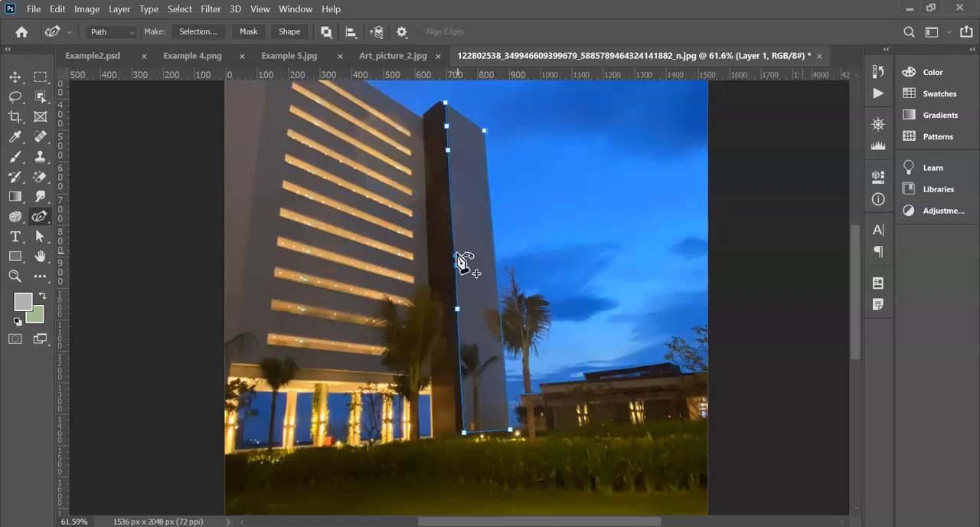
- Remove the extra points along the tower path's inner edge with the Delete Anchor Point Tool, keeping its end corners
{"action": "right_click", "coordinate": [40, 217]}
{"action": "left_click", "coordinate": [115, 271]}
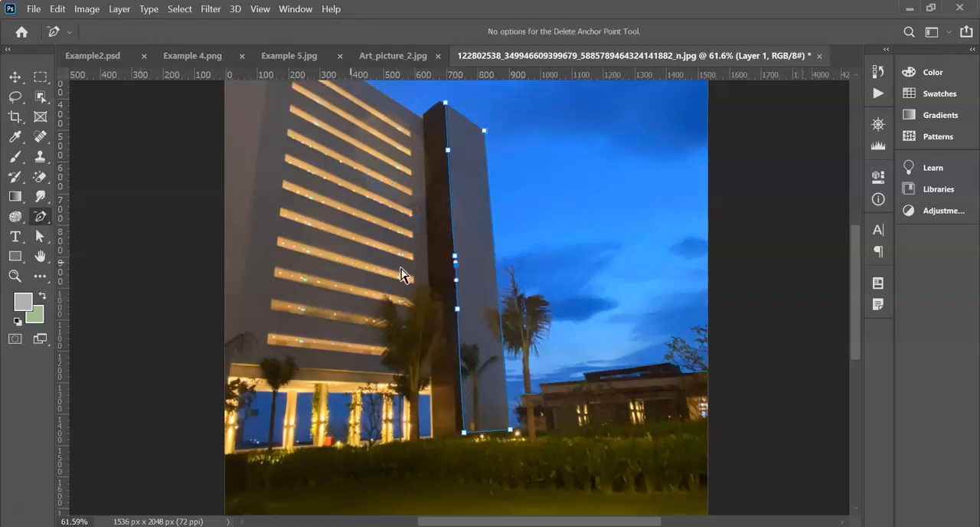
{"action": "left_click", "coordinate": [455, 256]}
{"action": "left_click", "coordinate": [455, 264]}
{"action": "left_click", "coordinate": [458, 309]}
{"action": "left_click", "coordinate": [449, 151]}
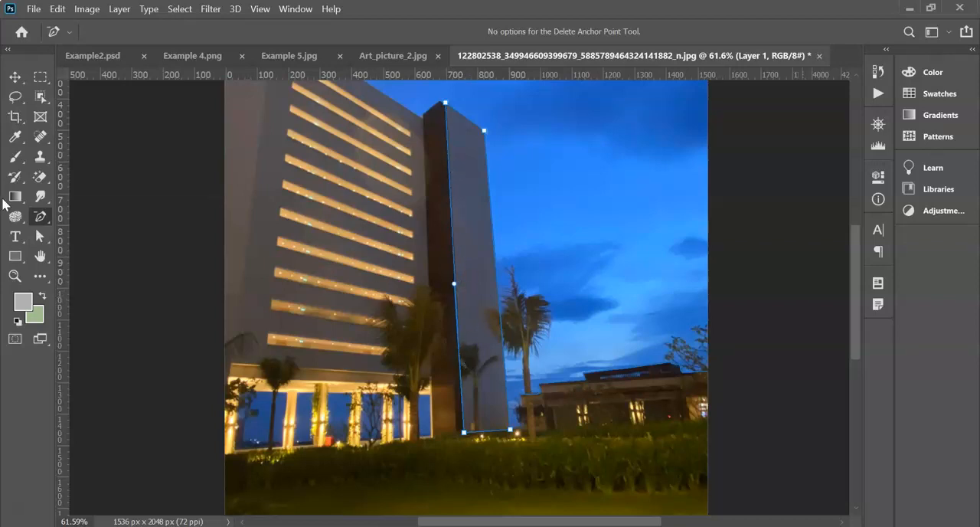
- Add several Curvature Pen Tool points along the tower path's edge between the dark and light faces, keeping them aligned to it
{"action": "right_click", "coordinate": [40, 217]}
{"action": "left_click", "coordinate": [115, 240]}
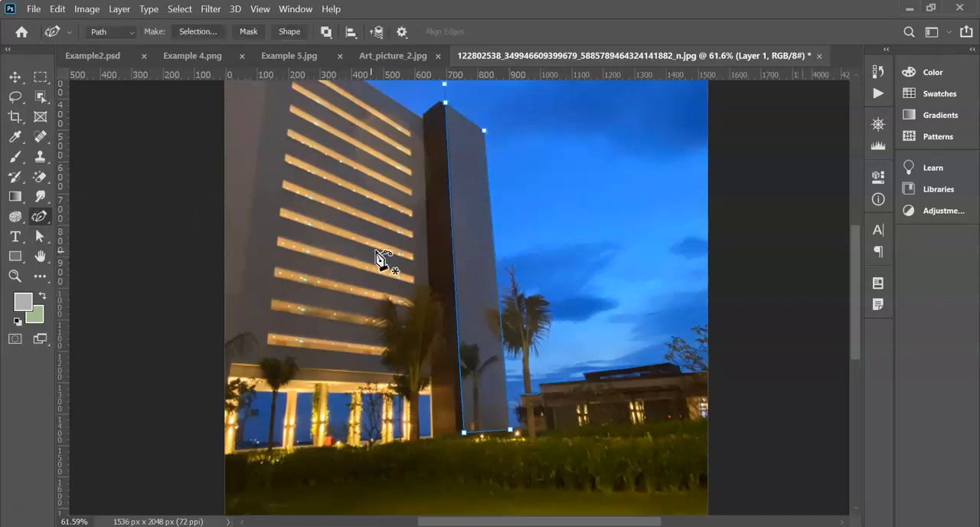
{"action": "left_click", "coordinate": [458, 252]}
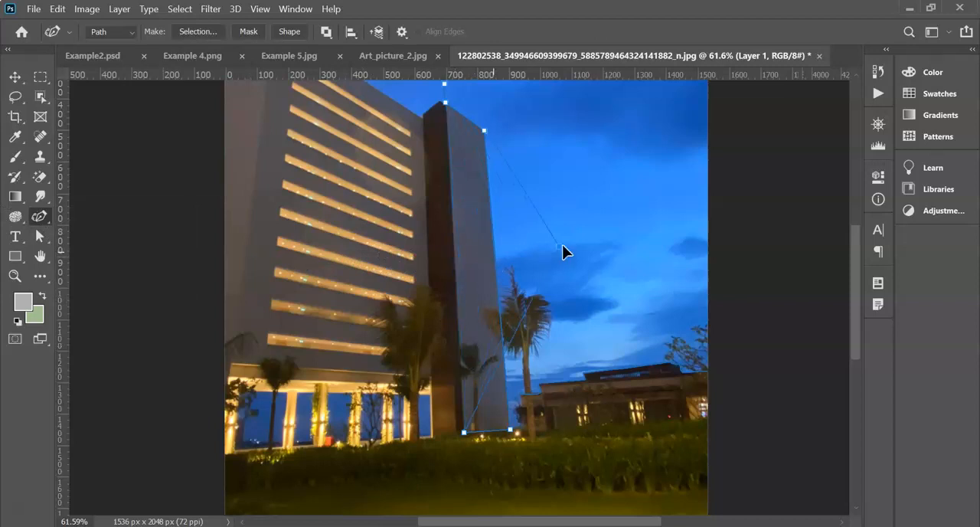
{"action": "left_click_drag", "start_coordinate": [588, 240], "coordinate": [455, 261]}
{"action": "left_click", "coordinate": [455, 236]}
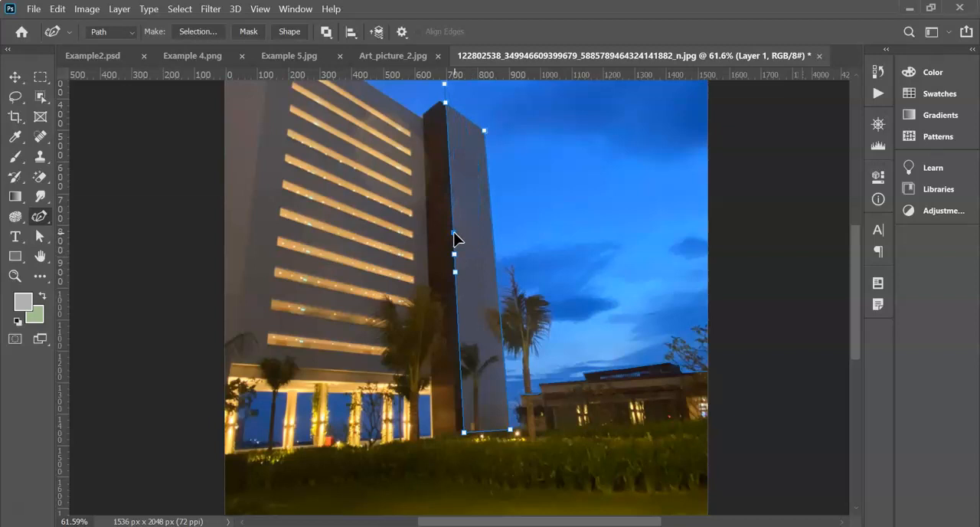
{"action": "scroll", "coordinate": [463, 211], "scroll_direction": "up", "scroll_amount": 2}
{"action": "left_click_drag", "start_coordinate": [450, 221], "coordinate": [472, 230]}
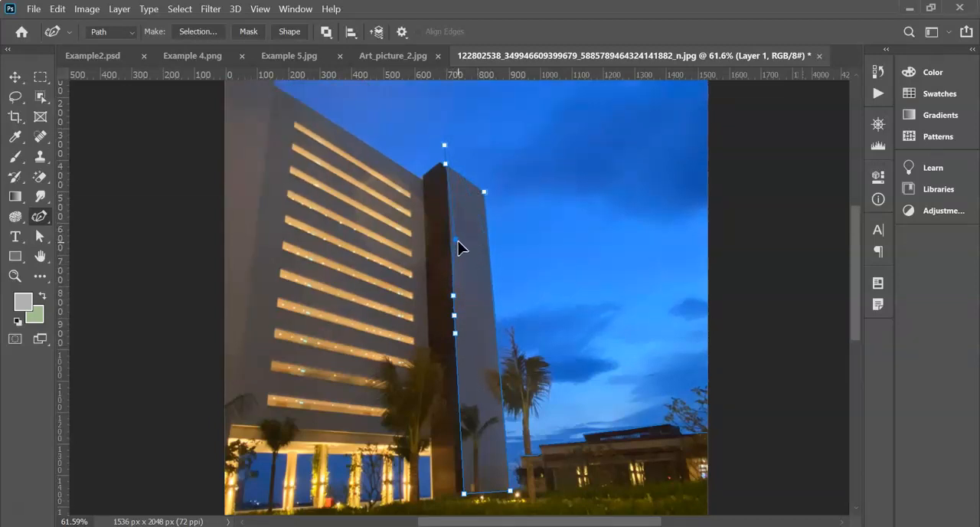
- Activate the Delete Anchor Point Tool for the tower path
{"action": "right_click", "coordinate": [43, 216]}
{"action": "left_click", "coordinate": [123, 273]}
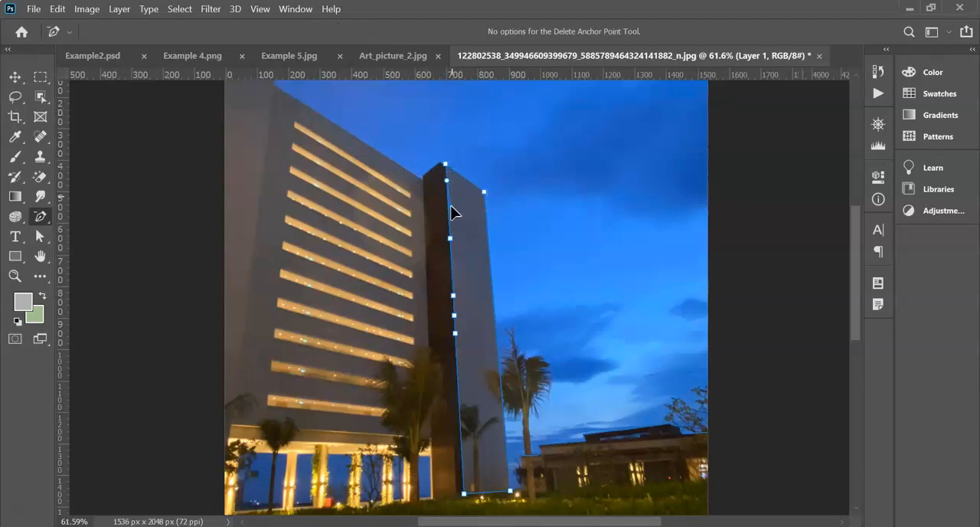
{"action": "scroll", "coordinate": [490, 221], "scroll_direction": "down", "scroll_amount": 3}
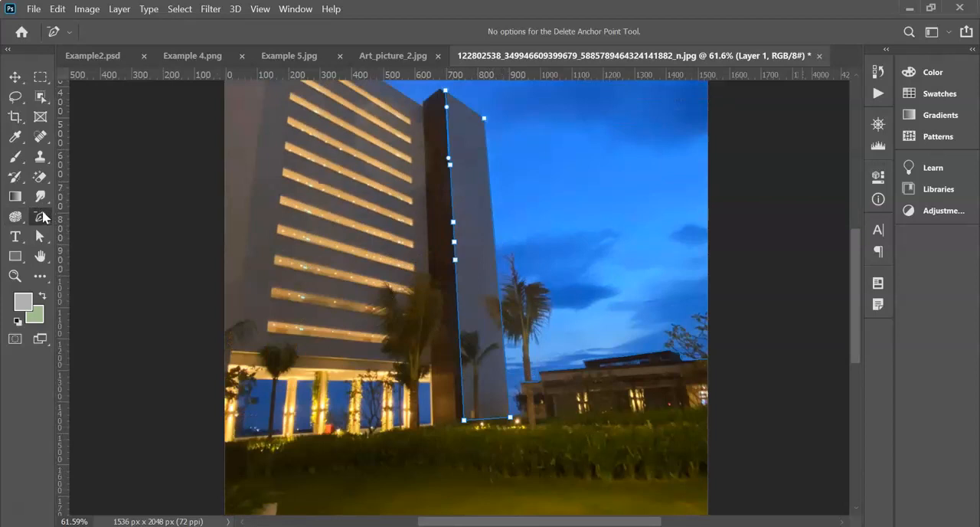
- Examine the glowing building outlines in the finished Art_picture_2.jpg and return to the photo being traced
{"action": "left_click", "coordinate": [406, 59]}
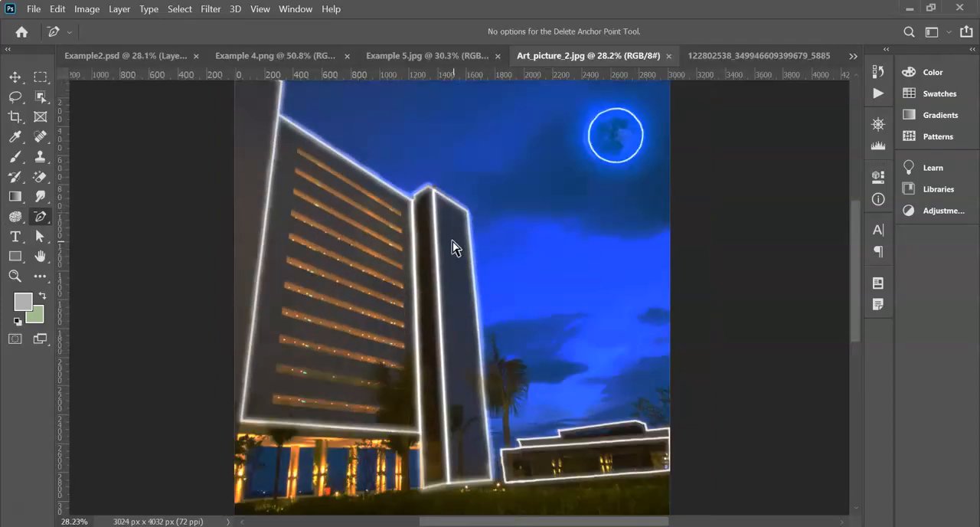
{"action": "scroll", "coordinate": [442, 203], "scroll_direction": "down", "scroll_amount": 1}
{"action": "scroll", "coordinate": [442, 203], "scroll_direction": "down", "scroll_amount": 1}
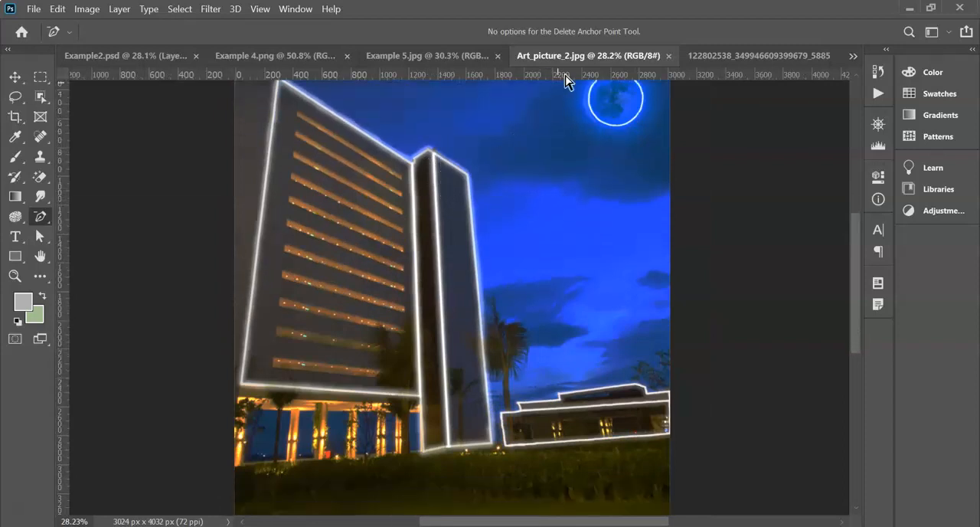
{"action": "left_click", "coordinate": [724, 57]}
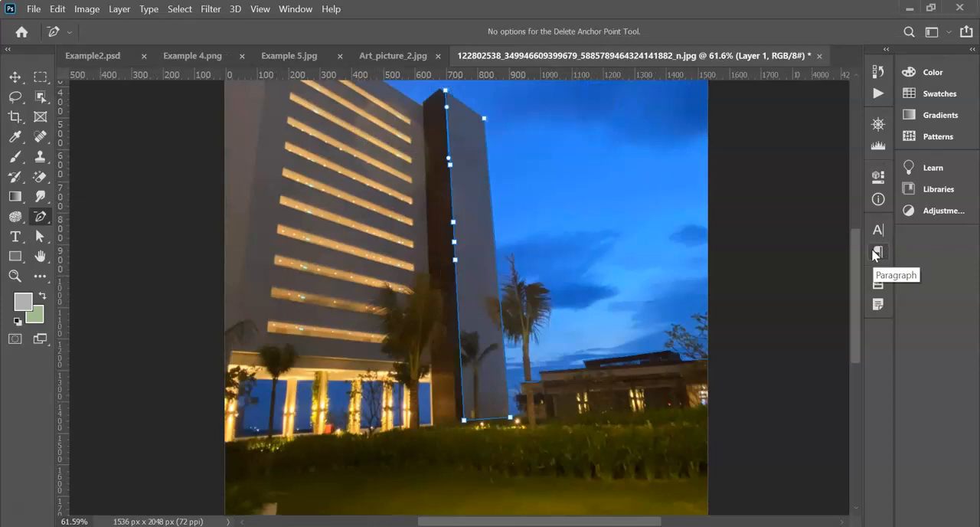
- Toggle the visibility of Layer 1 and Layer 0 to inspect the traced paths without the photo, leaving both layers shown
{"action": "left_click", "coordinate": [879, 282]}
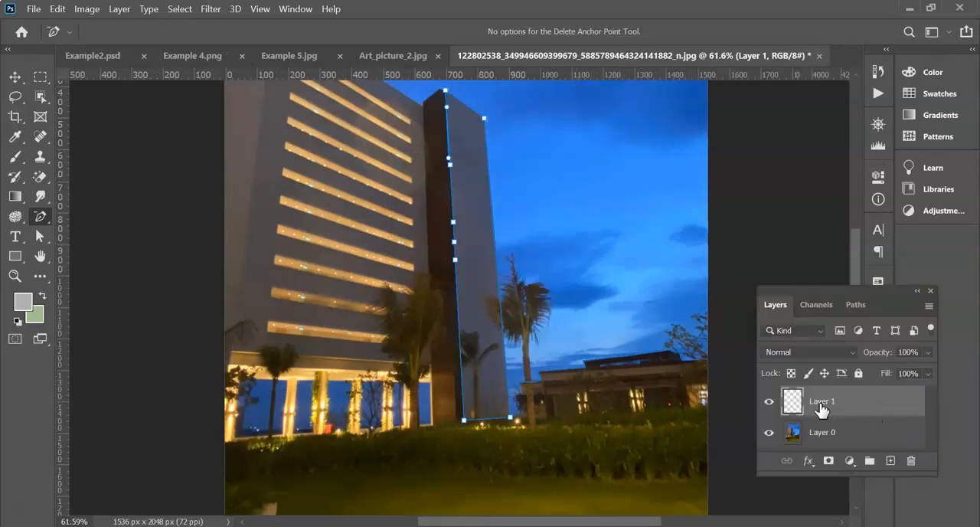
{"action": "left_click", "coordinate": [770, 405]}
{"action": "left_click", "coordinate": [769, 402]}
{"action": "left_click", "coordinate": [769, 434]}
{"action": "left_click", "coordinate": [770, 434]}
{"action": "left_click", "coordinate": [769, 433]}
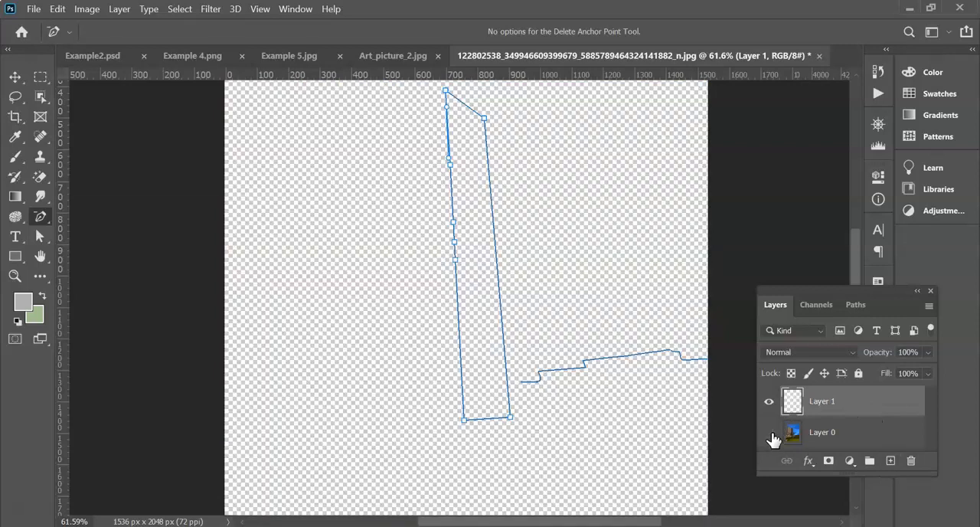
{"action": "scroll", "coordinate": [536, 345], "scroll_direction": "up", "scroll_amount": 2}
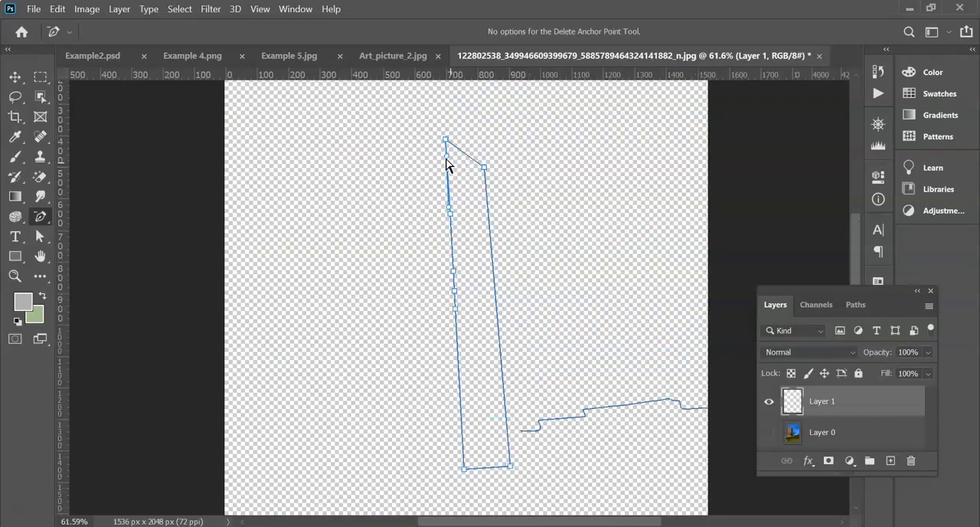
{"action": "left_click", "coordinate": [770, 433]}
- Open Layer 1's blending options and enable Inner Shadow, Inner Glow and Color Overlay, leaving Bevel & Emboss off
{"action": "right_click", "coordinate": [848, 416]}
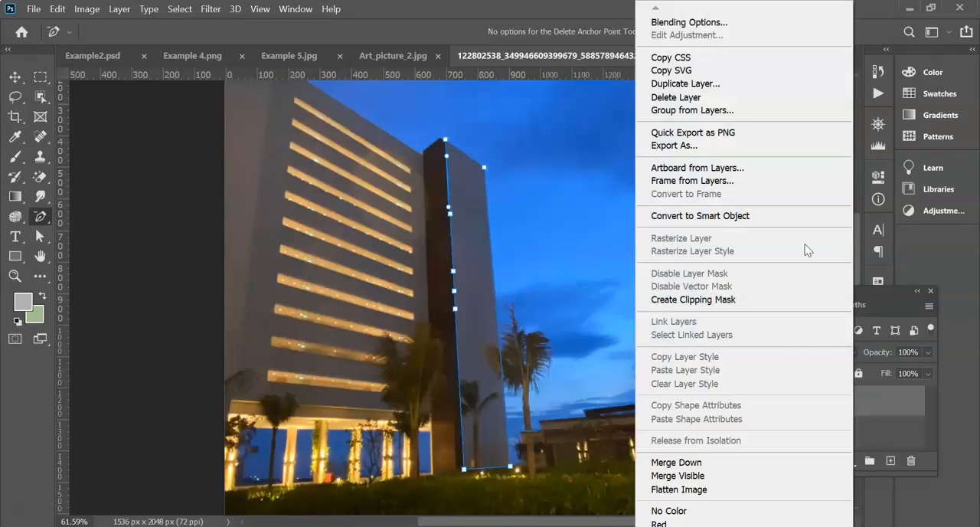
{"action": "left_click", "coordinate": [687, 25]}
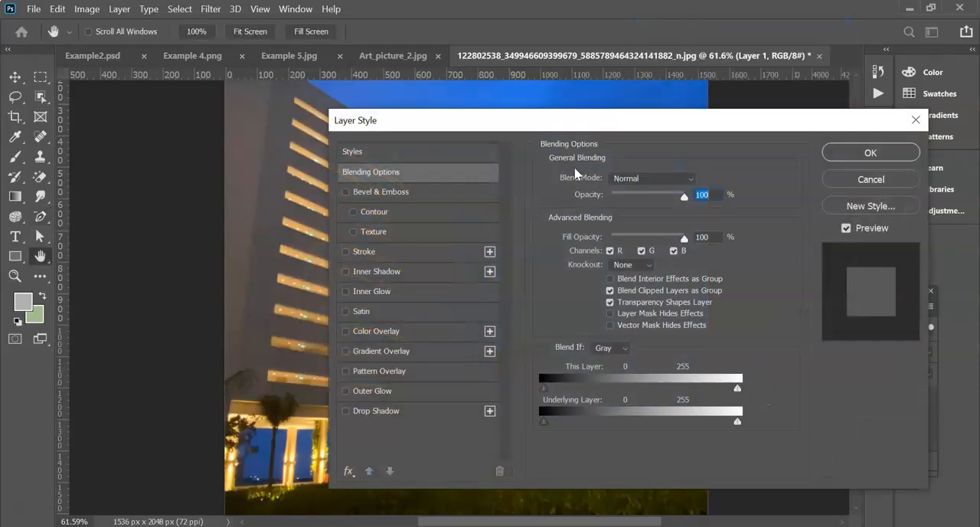
{"action": "left_click", "coordinate": [354, 234]}
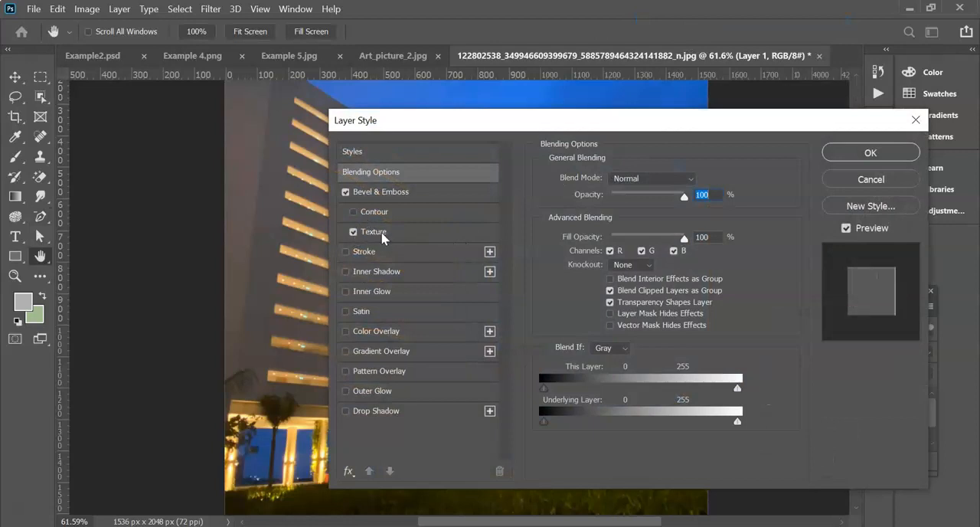
{"action": "left_click", "coordinate": [346, 193]}
{"action": "left_click", "coordinate": [348, 272]}
{"action": "left_click", "coordinate": [348, 291]}
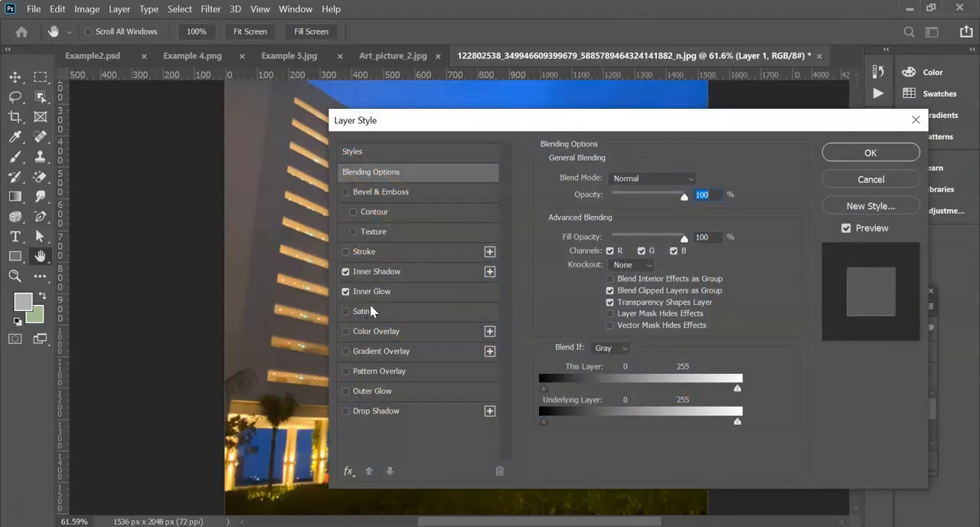
{"action": "left_click", "coordinate": [346, 332]}
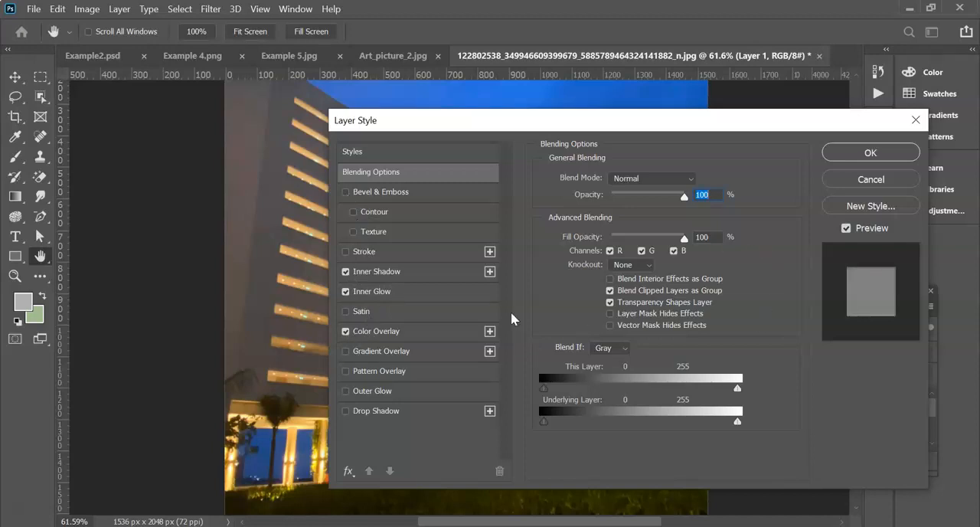
- Enable Gradient Overlay for Layer 1 and choose a bright blue gradient from the Blues presets
{"action": "left_click", "coordinate": [346, 352]}
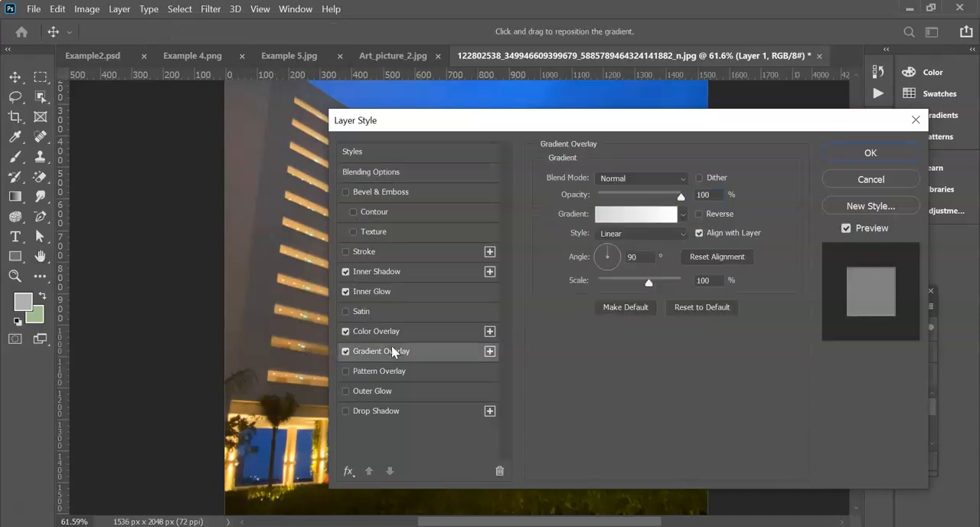
{"action": "left_click", "coordinate": [684, 215]}
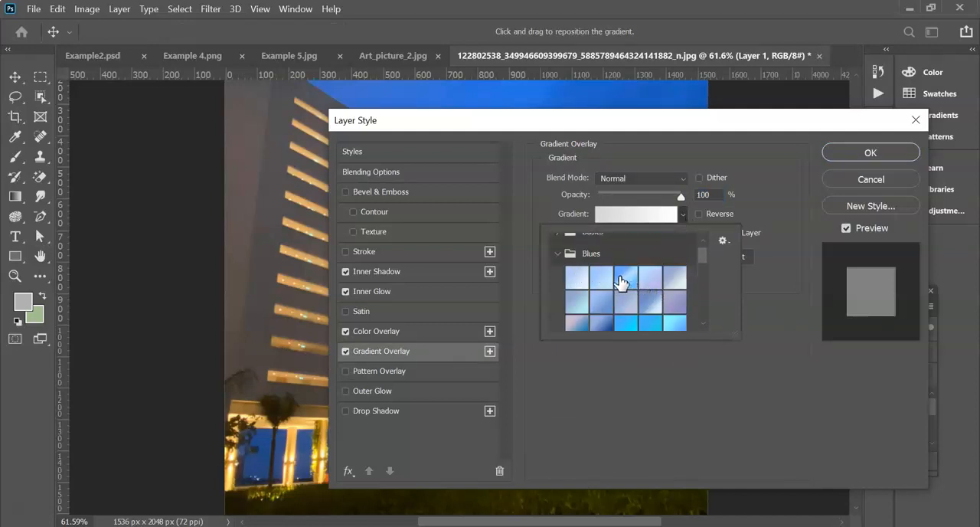
{"action": "scroll", "coordinate": [622, 295], "scroll_direction": "down", "scroll_amount": 1}
{"action": "scroll", "coordinate": [622, 307], "scroll_direction": "down", "scroll_amount": 1}
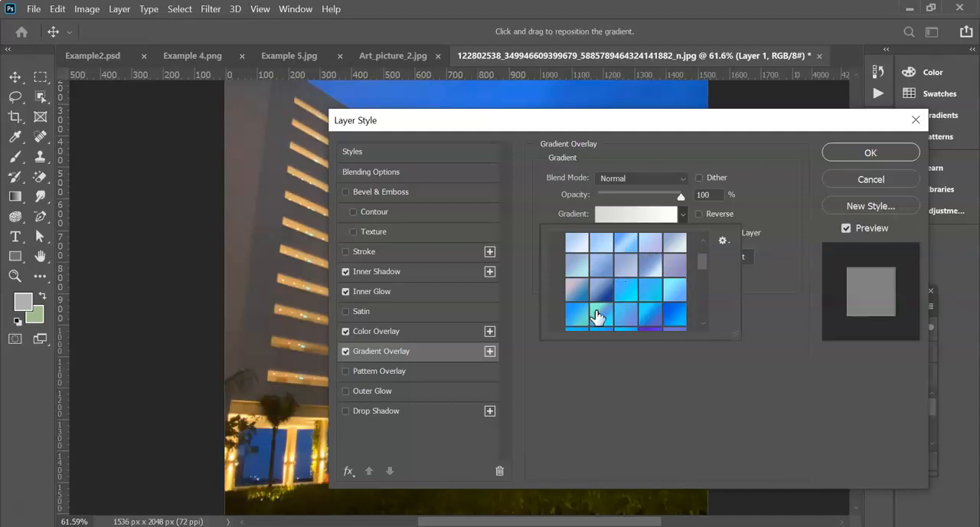
{"action": "scroll", "coordinate": [660, 306], "scroll_direction": "down", "scroll_amount": 1}
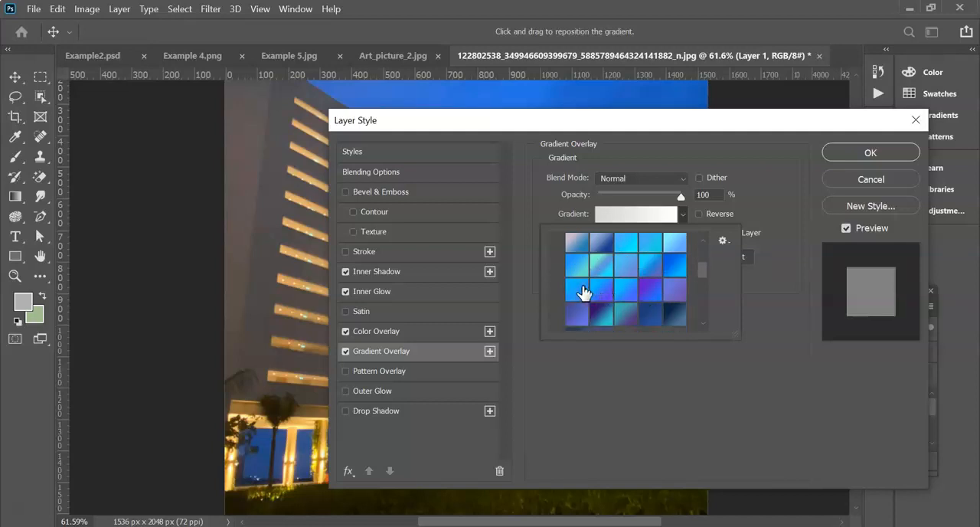
{"action": "left_click", "coordinate": [580, 291]}
{"action": "left_click", "coordinate": [683, 217]}
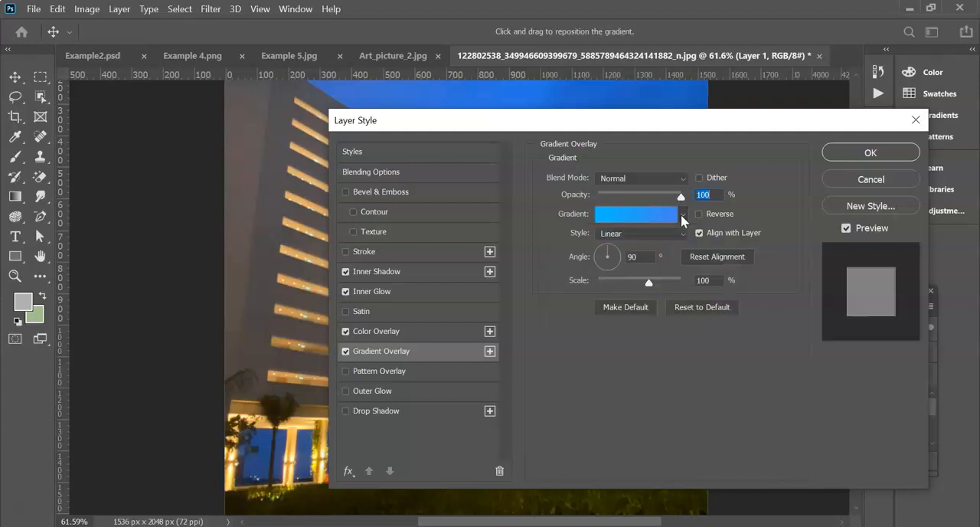
{"action": "left_click_drag", "start_coordinate": [689, 123], "coordinate": [386, 364]}
{"action": "scroll", "coordinate": [836, 402], "scroll_direction": "down", "scroll_amount": 3}
{"action": "scroll", "coordinate": [840, 412], "scroll_direction": "up", "scroll_amount": 3}
{"action": "left_click_drag", "start_coordinate": [345, 369], "coordinate": [598, 189]}
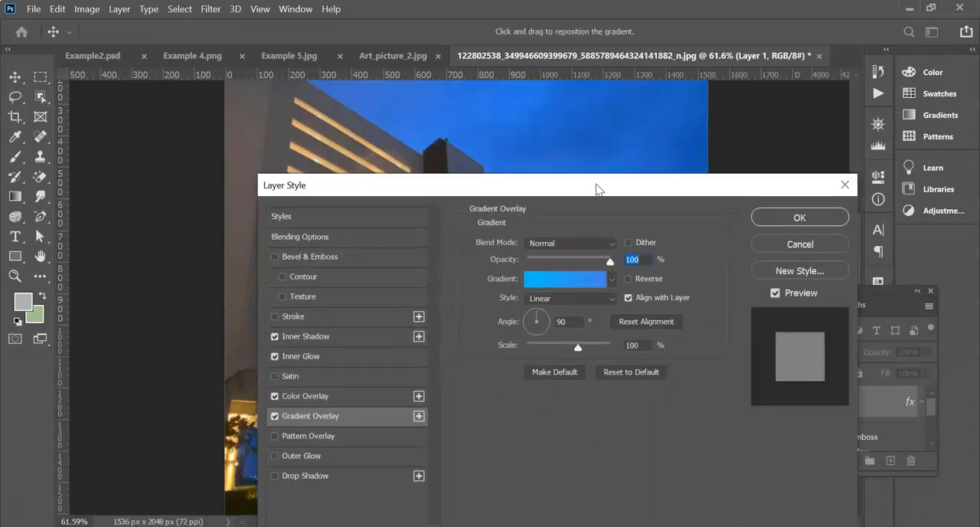
{"action": "left_click", "coordinate": [275, 257]}
{"action": "left_click", "coordinate": [276, 257]}
- Set Layer 1's Inner Shadow colour to bright blue 3496fb, apply the layer style and review the listed effects
{"action": "left_click", "coordinate": [313, 341]}
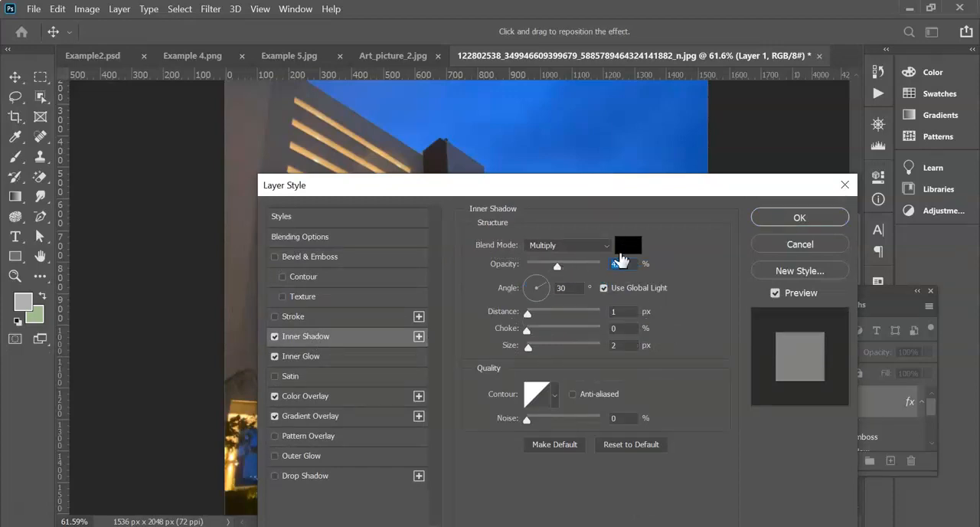
{"action": "left_click", "coordinate": [624, 250]}
{"action": "mouse_move", "coordinate": [506, 172]}
{"action": "left_mouse_down"}
{"action": "mouse_move", "coordinate": [506, 158]}
{"action": "mouse_move", "coordinate": [500, 177]}
{"action": "left_mouse_up"}
{"action": "left_click_drag", "start_coordinate": [397, 97], "coordinate": [444, 99]}
{"action": "left_click", "coordinate": [650, 92]}
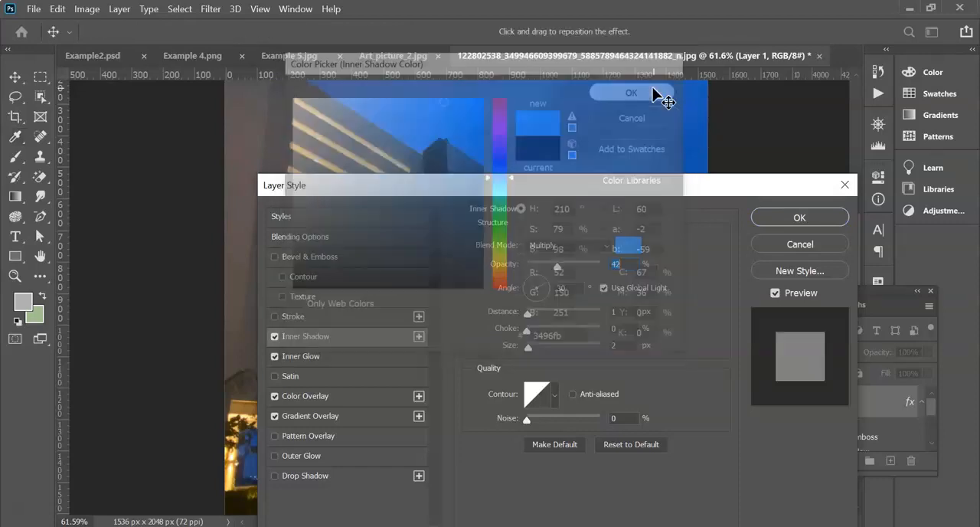
{"action": "left_click", "coordinate": [788, 218]}
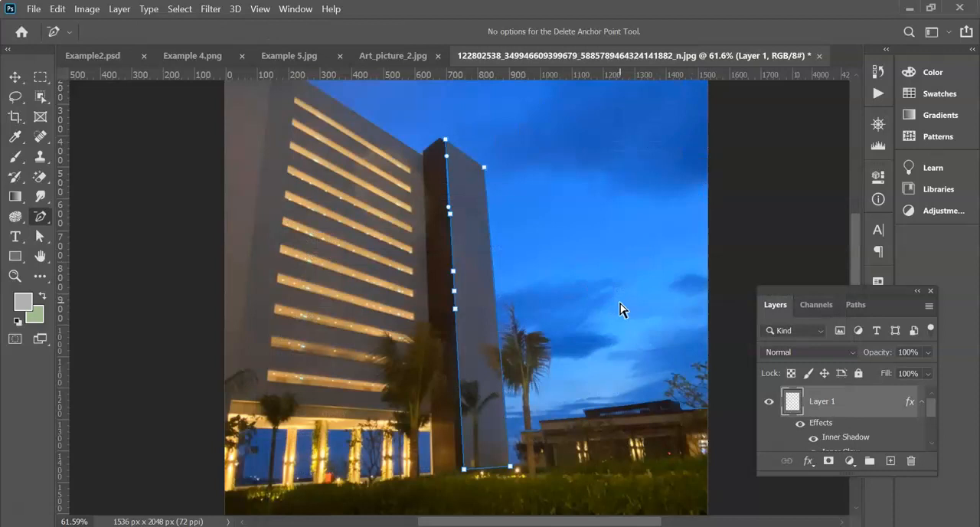
{"action": "scroll", "coordinate": [770, 406], "scroll_direction": "down", "scroll_amount": 3}
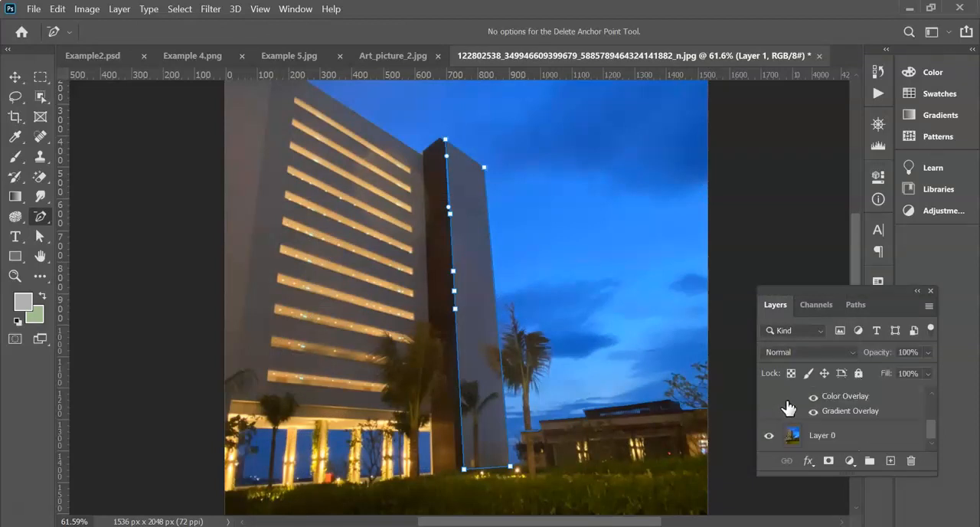
- Hide and show Layer 0 to check the traced path without the photo, and switch to the Pen tool
{"action": "left_click", "coordinate": [769, 435]}
{"action": "left_click", "coordinate": [770, 435]}
{"action": "scroll", "coordinate": [818, 413], "scroll_direction": "up", "scroll_amount": 2}
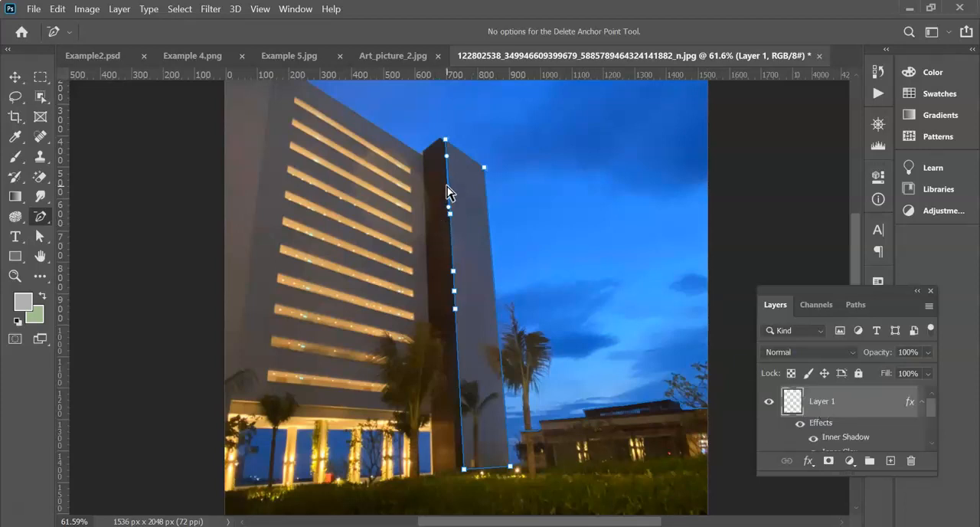
{"action": "right_click", "coordinate": [40, 216]}
{"action": "left_click", "coordinate": [98, 214]}
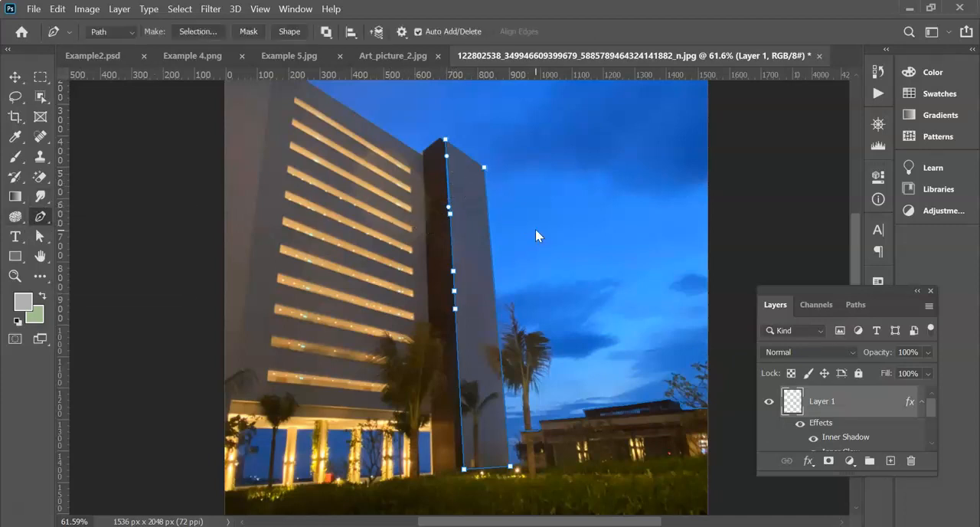
{"action": "key", "text": "ctrl+shift+s"}
{"action": "left_click", "coordinate": [443, 466]}
- Enable Outer Glow for Layer 1 with a pale blue gradient from the Blues presets and apply the layer style
{"action": "right_click", "coordinate": [845, 416]}
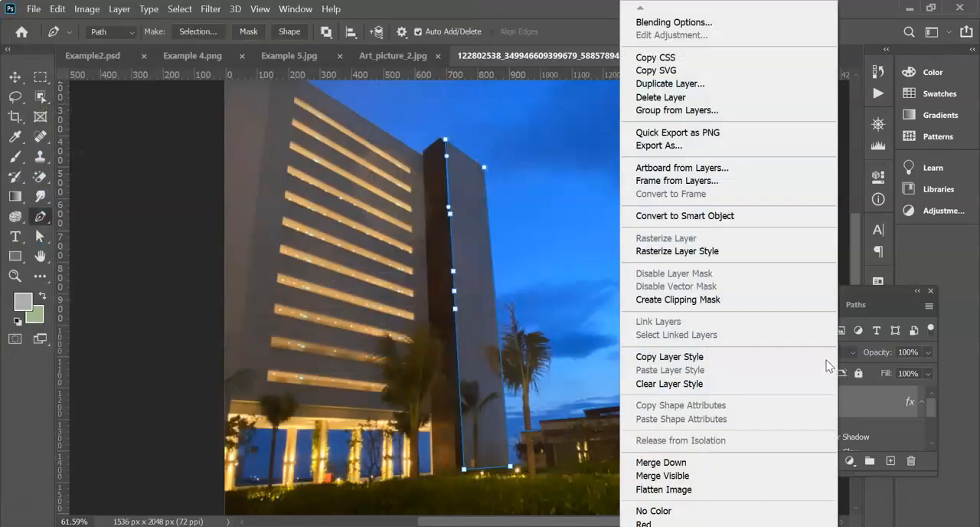
{"action": "left_click", "coordinate": [674, 23]}
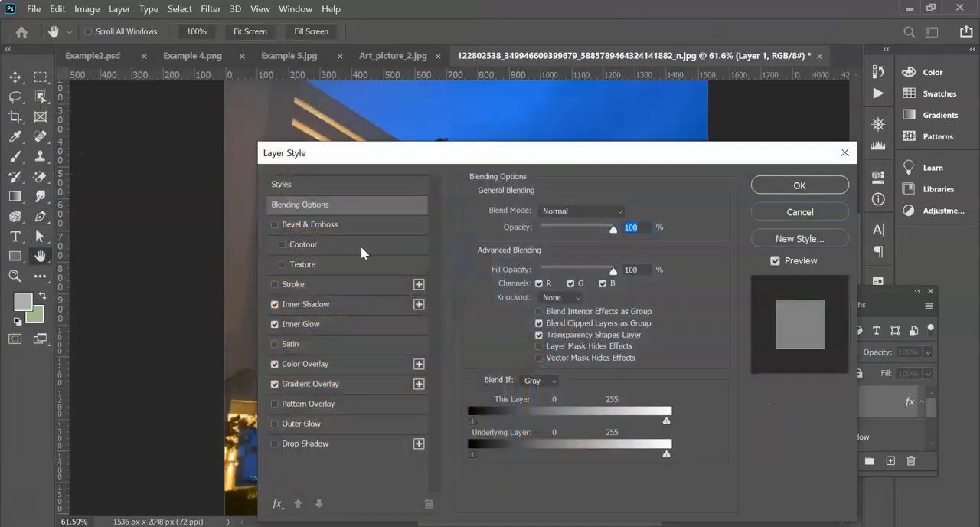
{"action": "left_click", "coordinate": [310, 383]}
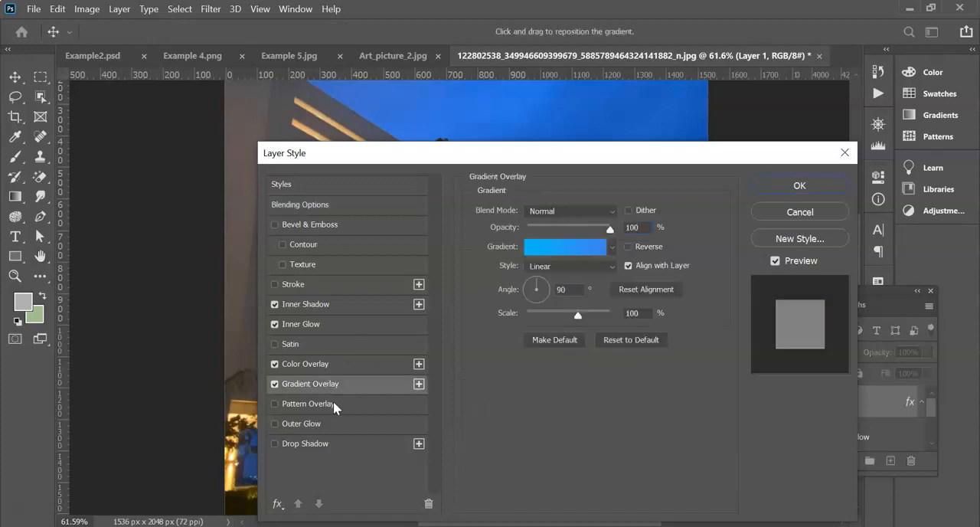
{"action": "left_click", "coordinate": [325, 428]}
{"action": "left_click", "coordinate": [622, 269]}
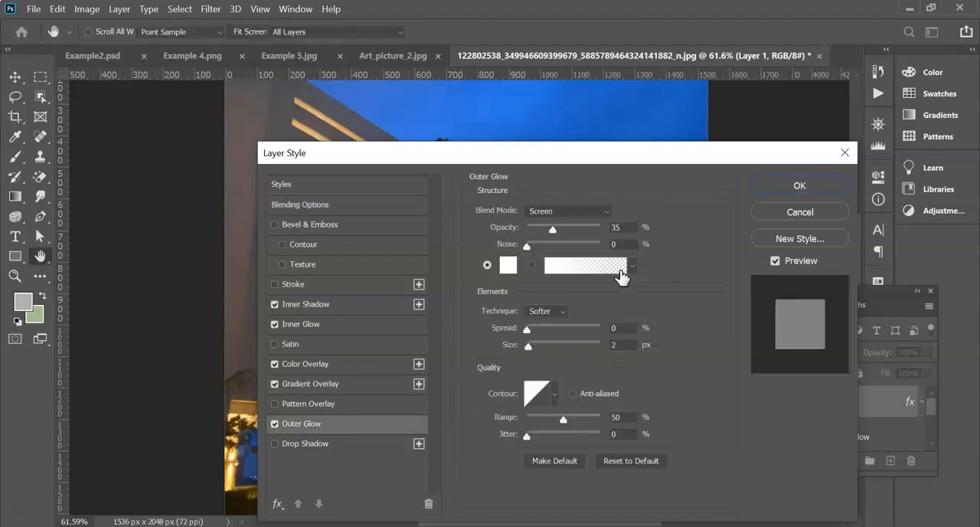
{"action": "left_click", "coordinate": [336, 101]}
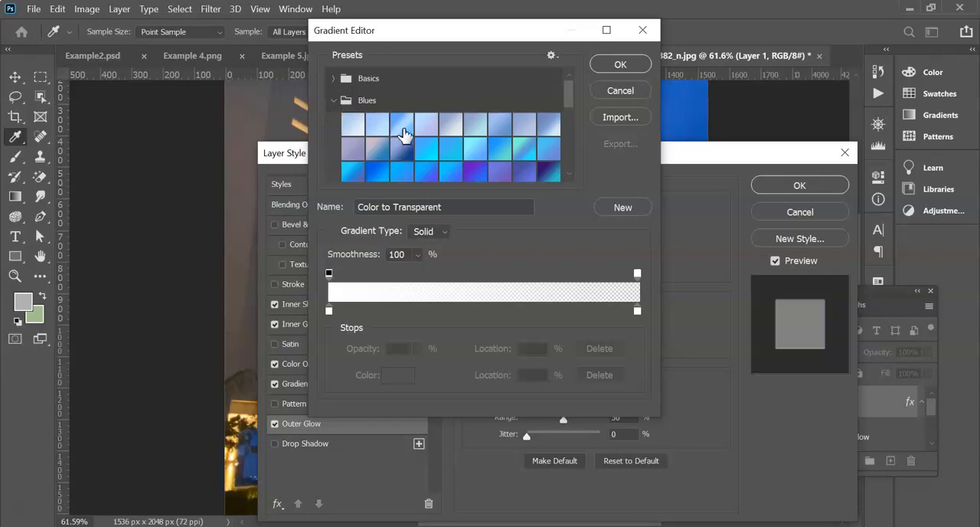
{"action": "left_click", "coordinate": [350, 124]}
{"action": "left_click", "coordinate": [620, 64]}
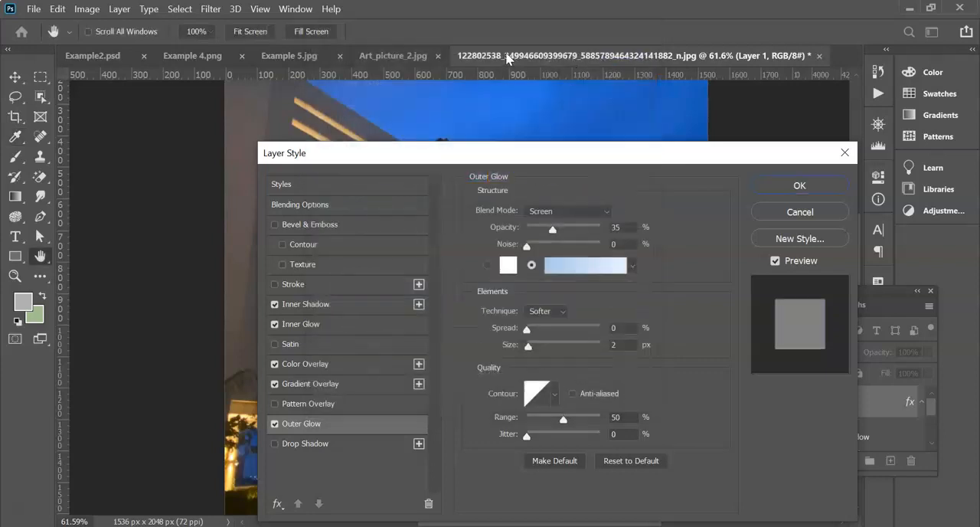
{"action": "left_click", "coordinate": [800, 185]}
{"action": "key", "text": "p"}
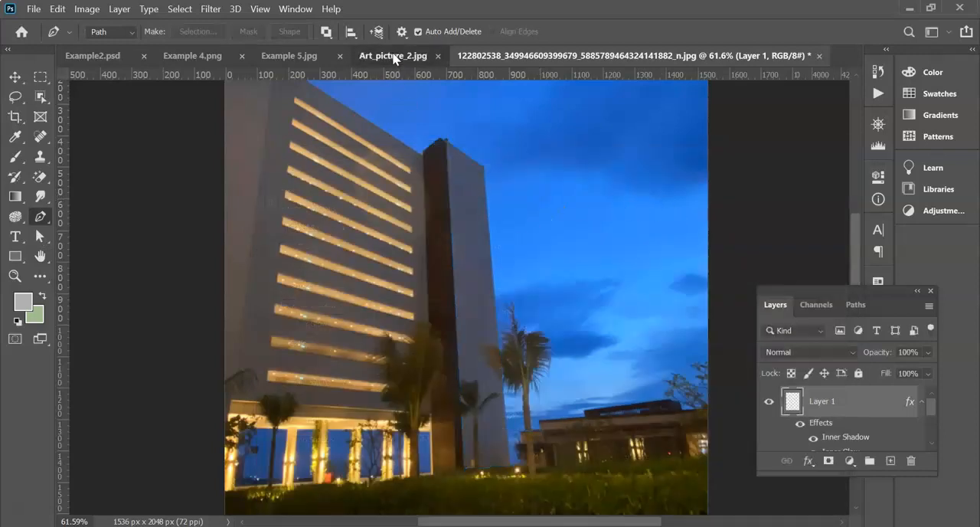
- Examine the glowing building outlines in Art_picture_2.jpg up close and return to the traced photo
{"action": "left_click", "coordinate": [393, 56]}
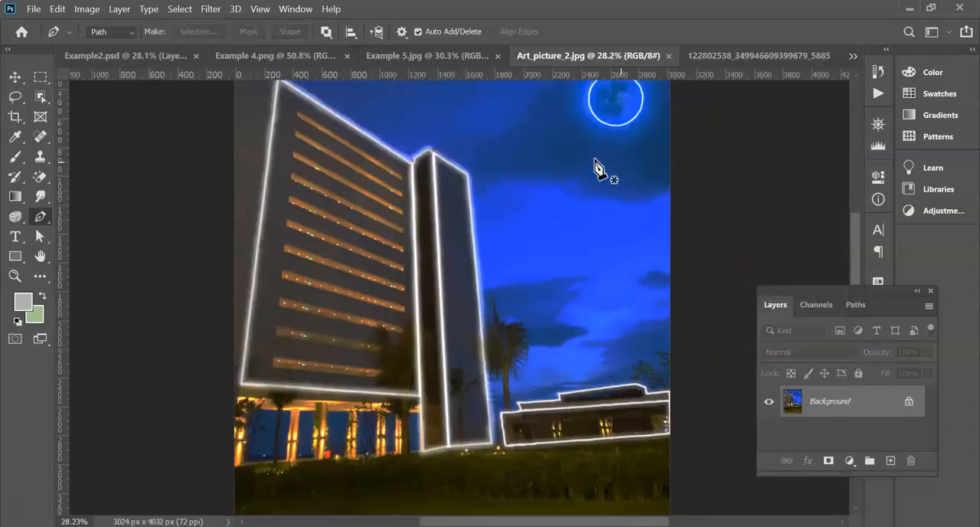
{"action": "scroll", "coordinate": [442, 200], "scroll_direction": "up", "scroll_amount": 2}
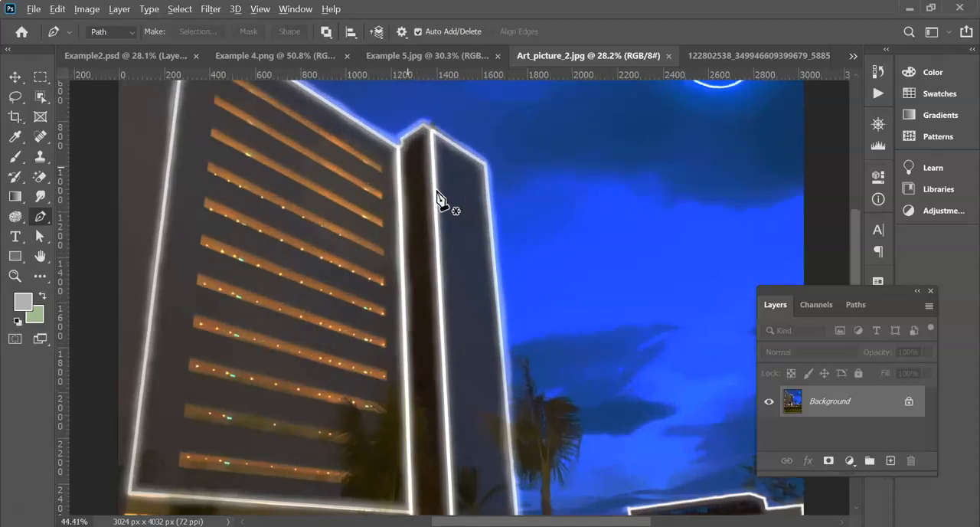
{"action": "scroll", "coordinate": [438, 196], "scroll_direction": "up", "scroll_amount": 2}
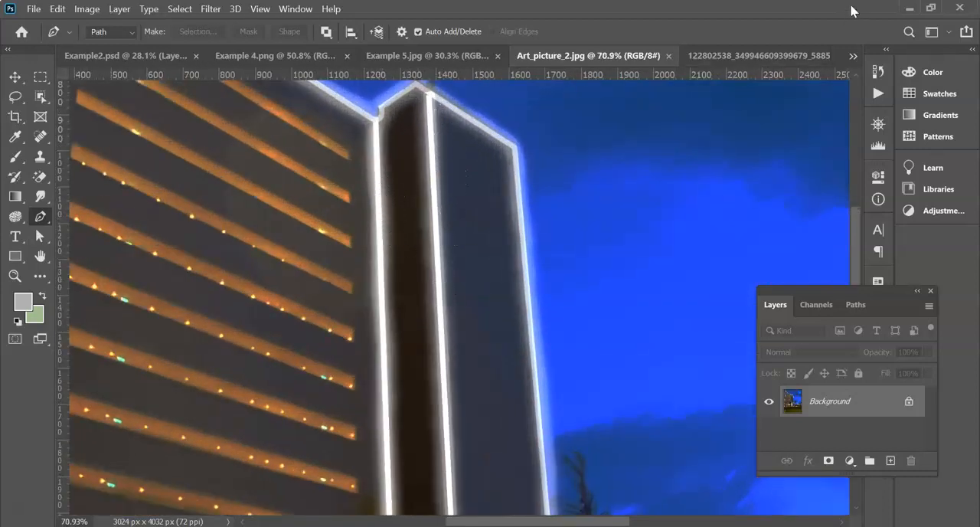
{"action": "left_click", "coordinate": [751, 56]}
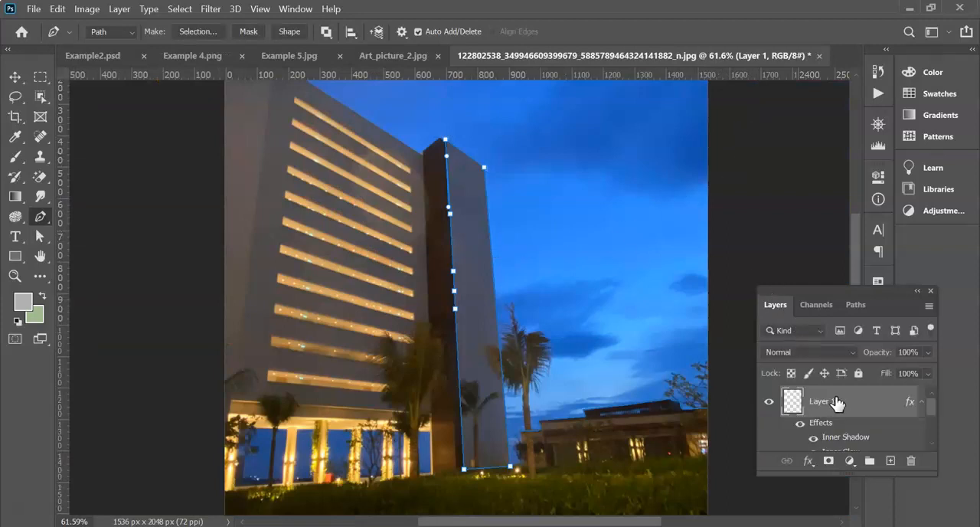
- Review the effects listed under Layer 1, from Inner Shadow down to Outer Glow
{"action": "scroll", "coordinate": [847, 407], "scroll_direction": "down", "scroll_amount": 3}
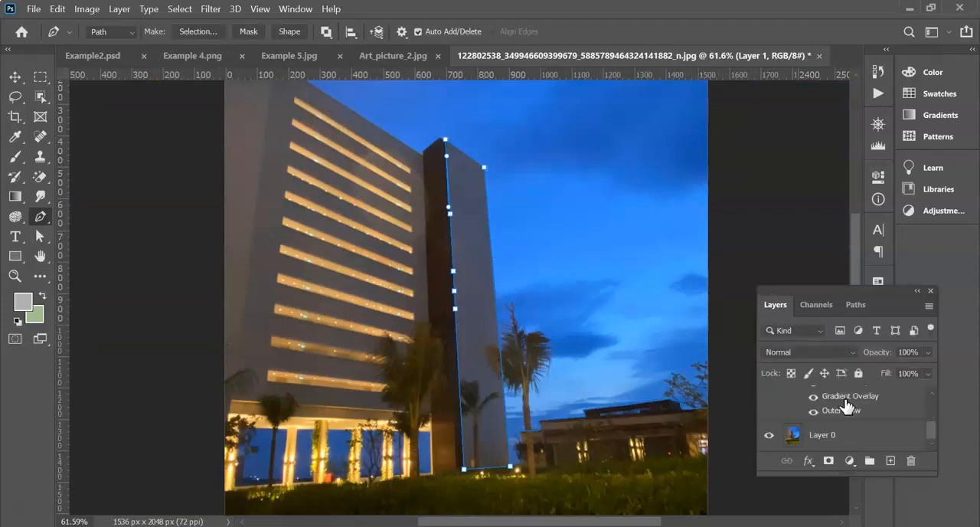
{"action": "scroll", "coordinate": [852, 409], "scroll_direction": "up", "scroll_amount": 3}
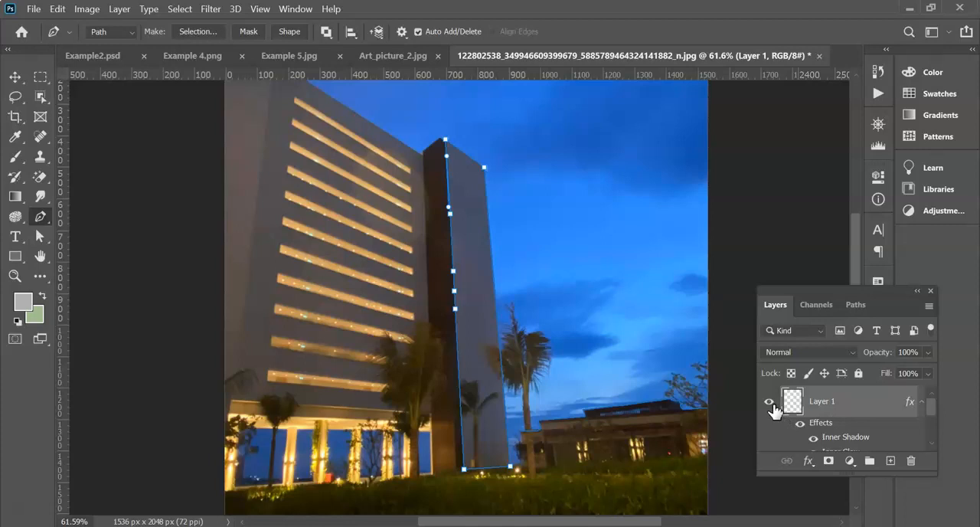
{"action": "scroll", "coordinate": [773, 410], "scroll_direction": "down", "scroll_amount": 3}
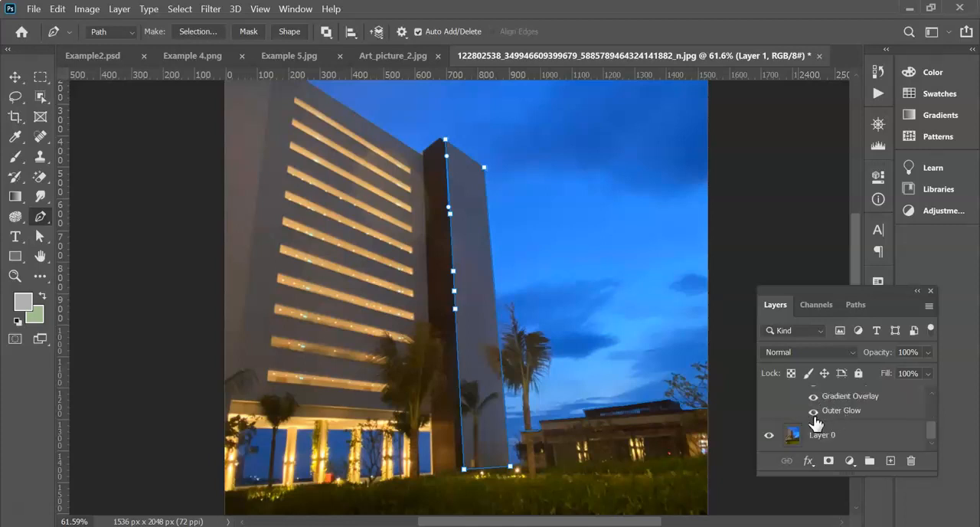
{"action": "scroll", "coordinate": [816, 424], "scroll_direction": "up", "scroll_amount": 3}
{"action": "scroll", "coordinate": [831, 417], "scroll_direction": "down", "scroll_amount": 3}
{"action": "scroll", "coordinate": [835, 425], "scroll_direction": "up", "scroll_amount": 3}
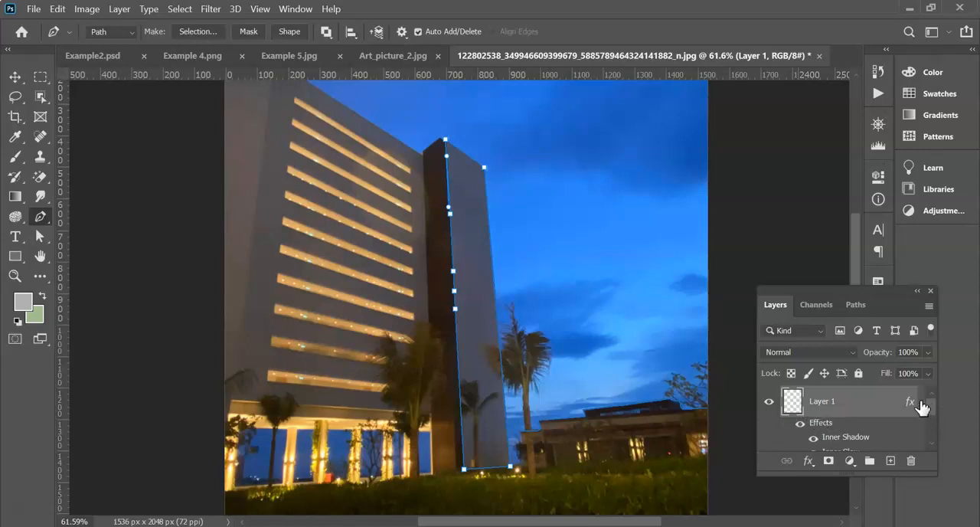
- Hide Layer 1 and Layer 0, delete the anchor point midway along the path's left edge, and show Layer 0 again
{"action": "left_click", "coordinate": [773, 406]}
{"action": "scroll", "coordinate": [843, 417], "scroll_direction": "down", "scroll_amount": 3}
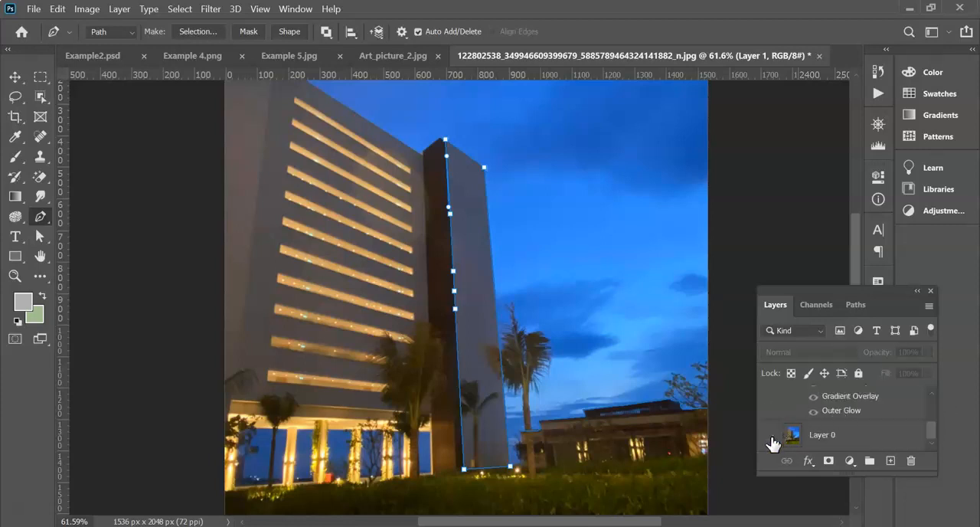
{"action": "left_click", "coordinate": [773, 436]}
{"action": "left_click_drag", "start_coordinate": [454, 291], "coordinate": [455, 291]}
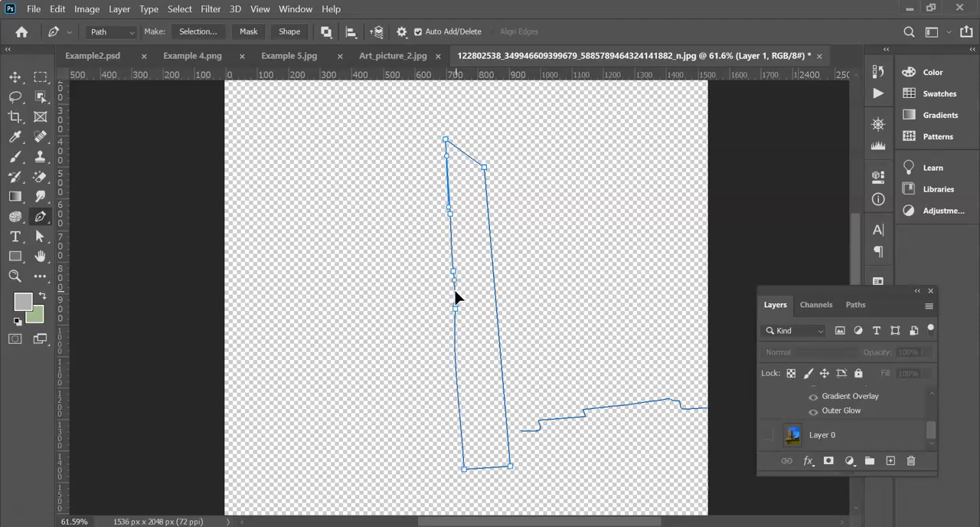
{"action": "left_click", "coordinate": [769, 435]}
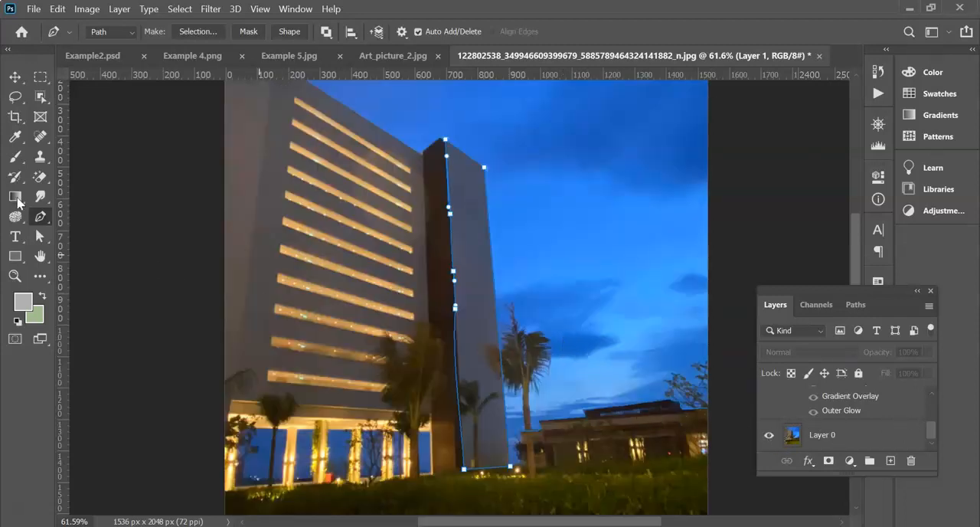
- Compare the whole traced photo with the finished glowing artwork in Art_picture_2.jpg, switching between the two documents
{"action": "right_click", "coordinate": [42, 218]}
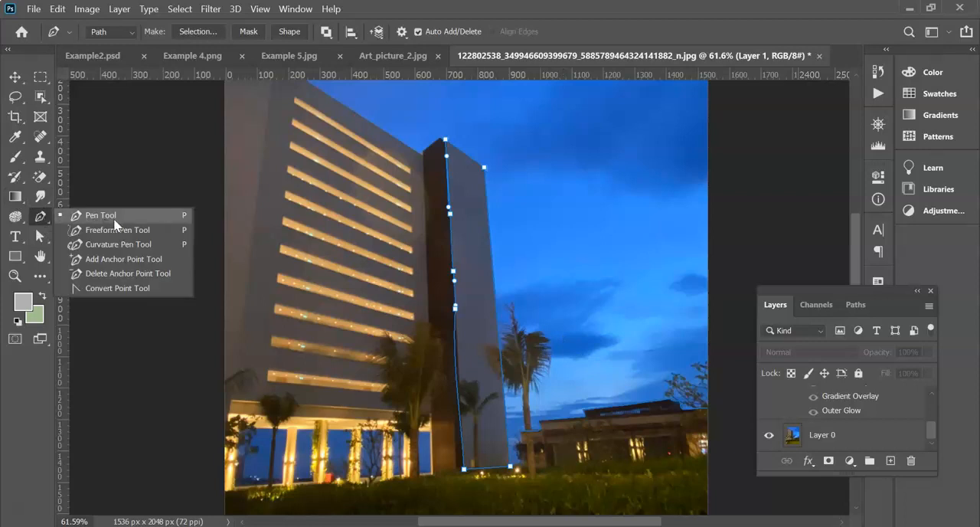
{"action": "left_click", "coordinate": [420, 57]}
{"action": "scroll", "coordinate": [469, 192], "scroll_direction": "down", "scroll_amount": 5}
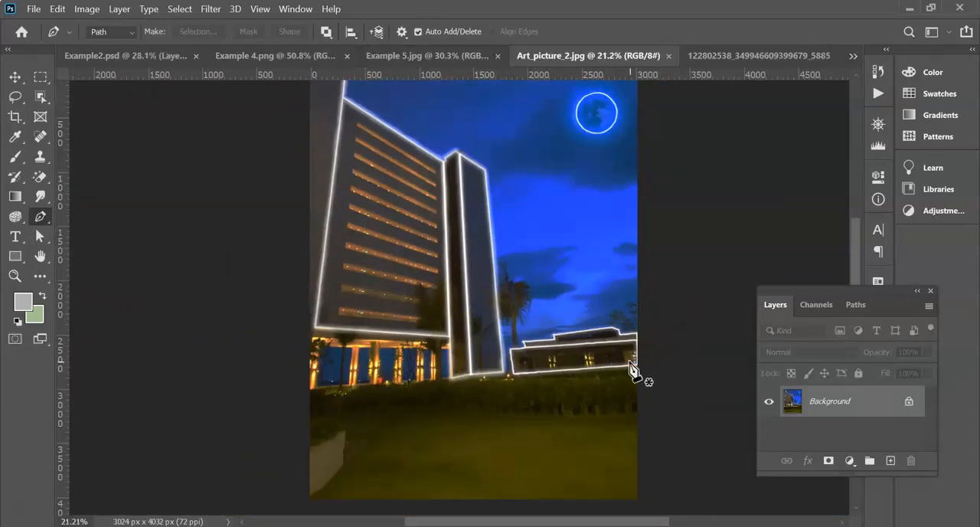
{"action": "left_click", "coordinate": [735, 56]}
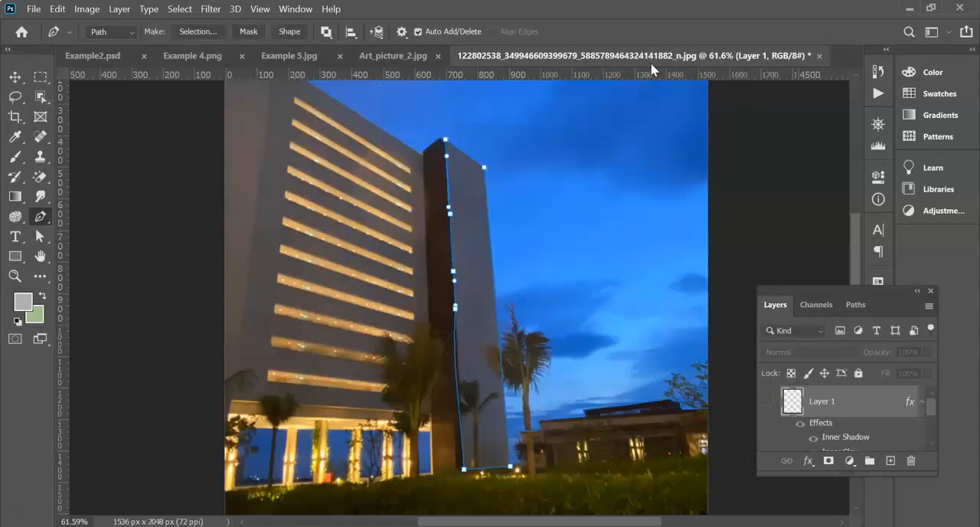
{"action": "left_click", "coordinate": [401, 56]}
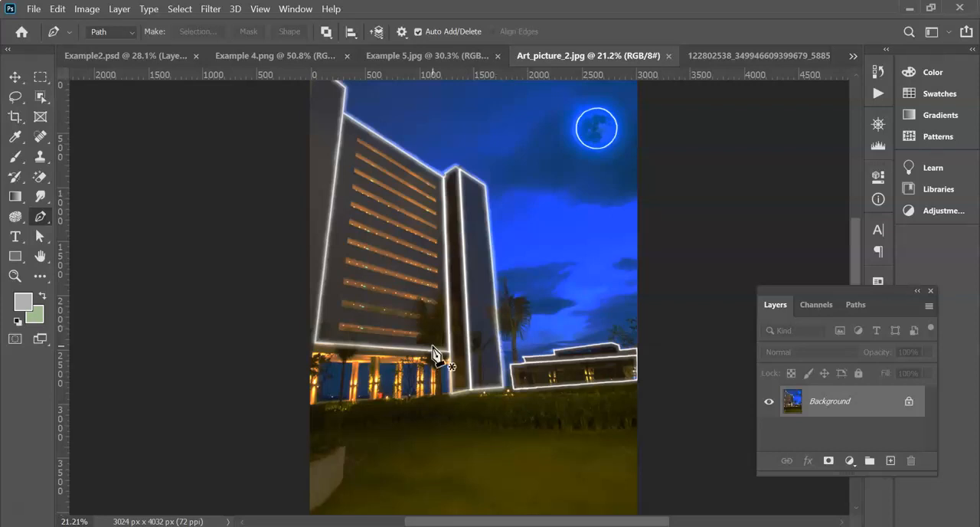
{"action": "left_click", "coordinate": [732, 58]}
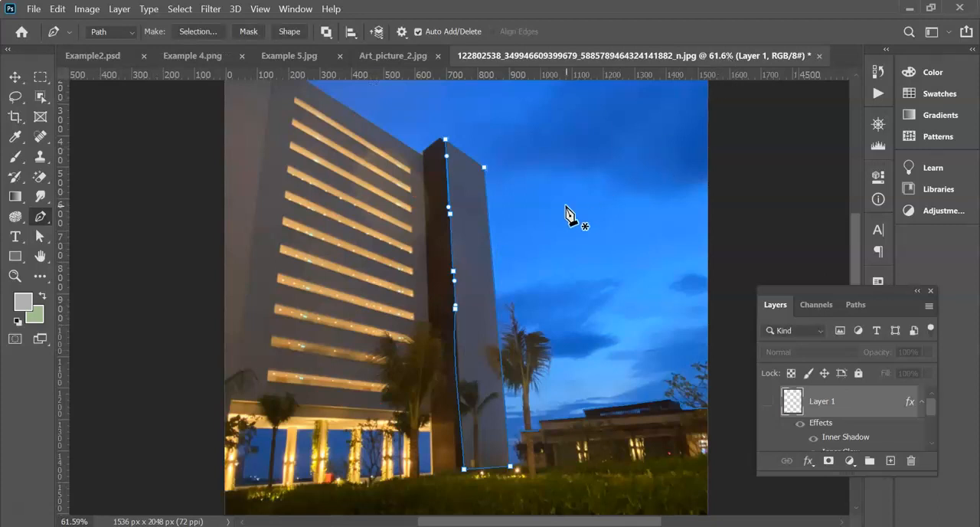
{"action": "scroll", "coordinate": [490, 233], "scroll_direction": "down", "scroll_amount": 3}
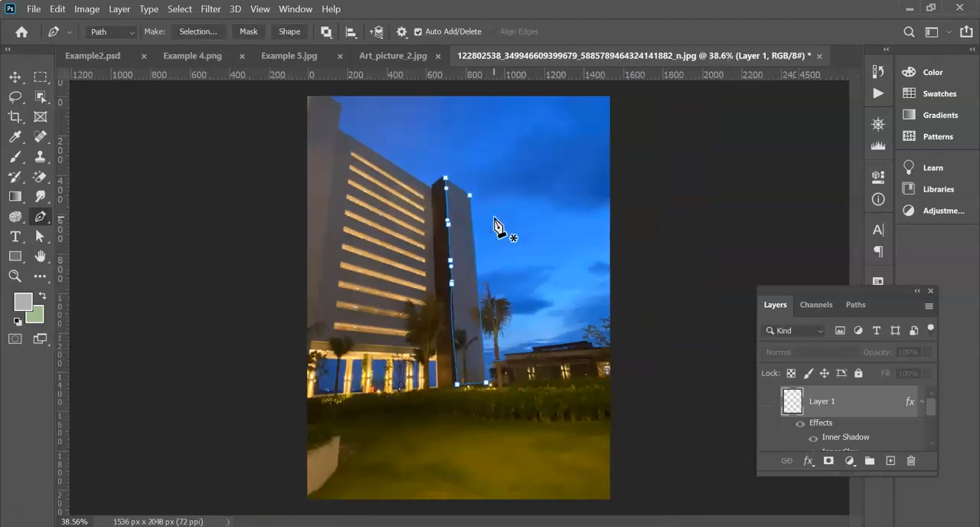